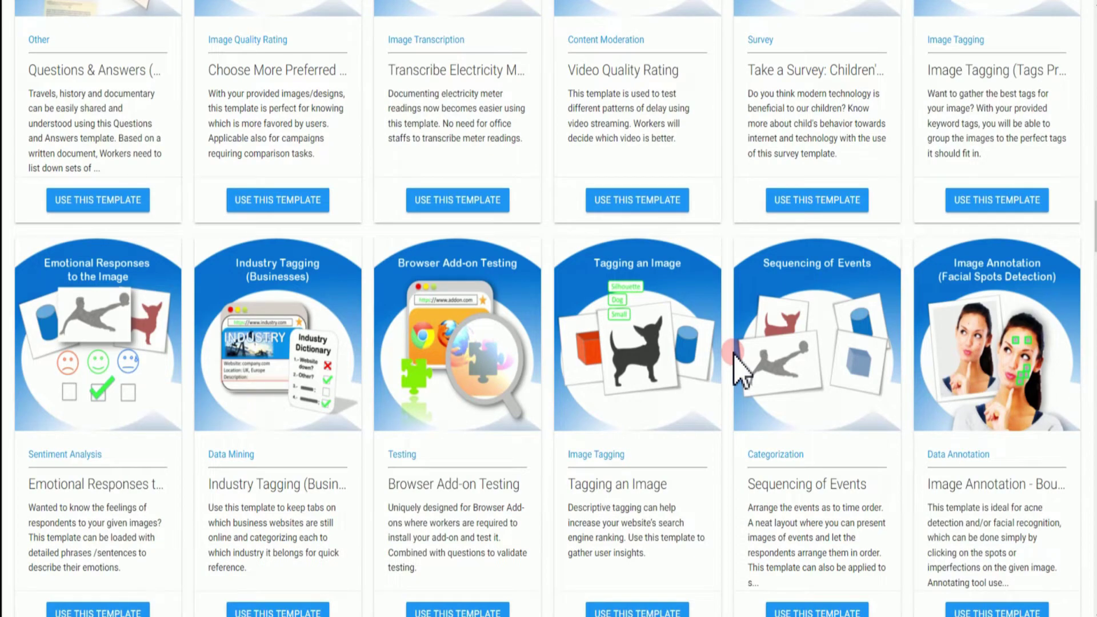
# Scroll down through the TTV campaign template cards and back up to the page introduction
pyautogui.scroll(-2, 734, 356)
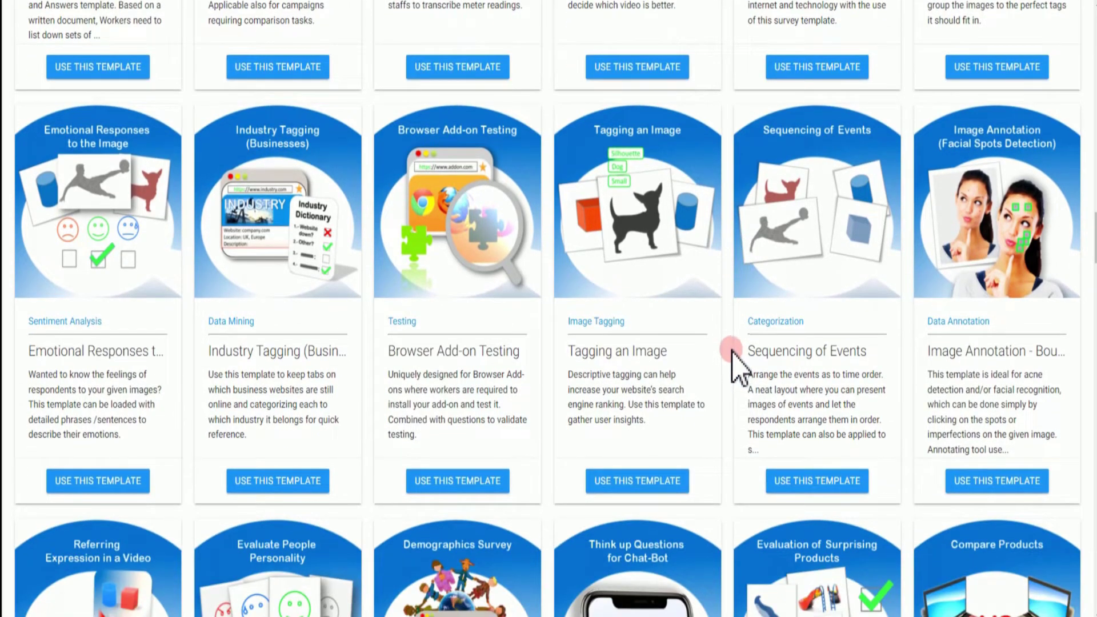
pyautogui.scroll(-2, 733, 353)
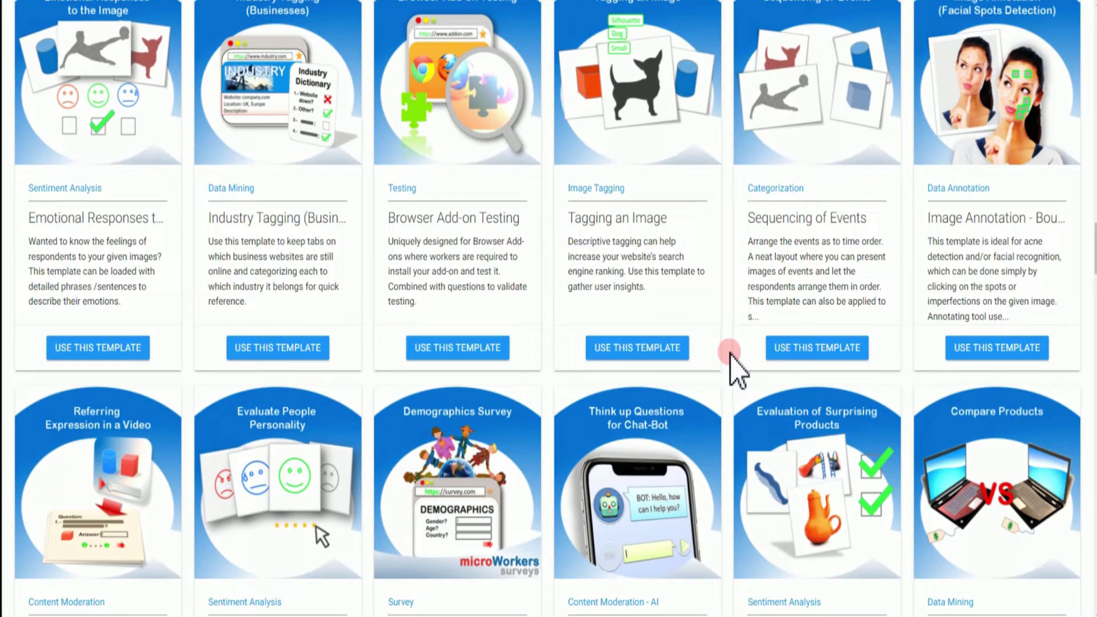
pyautogui.scroll(15, 733, 365)
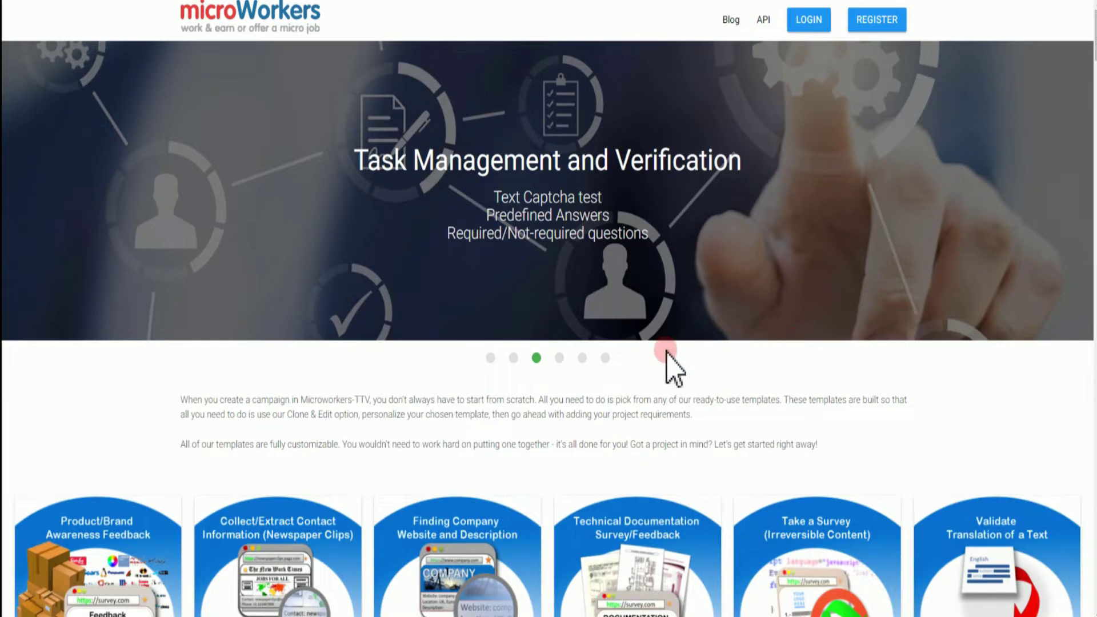
# Open the REGISTER signup form and look over its fields
pyautogui.click(874, 28)
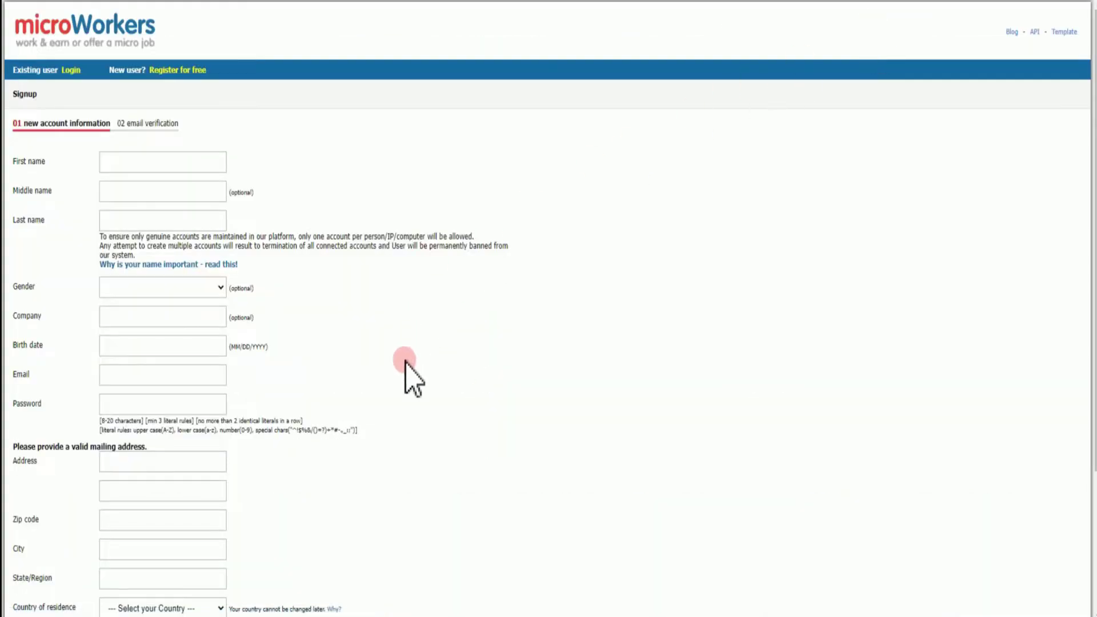
pyautogui.scroll(-3, 331, 403)
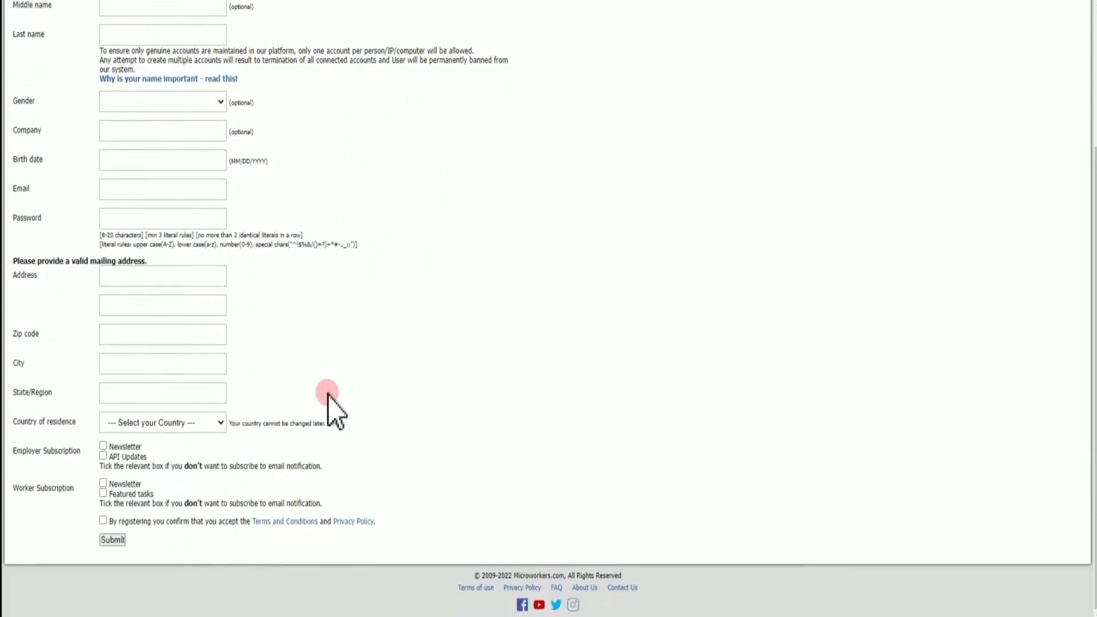
pyautogui.scroll(2, 342, 386)
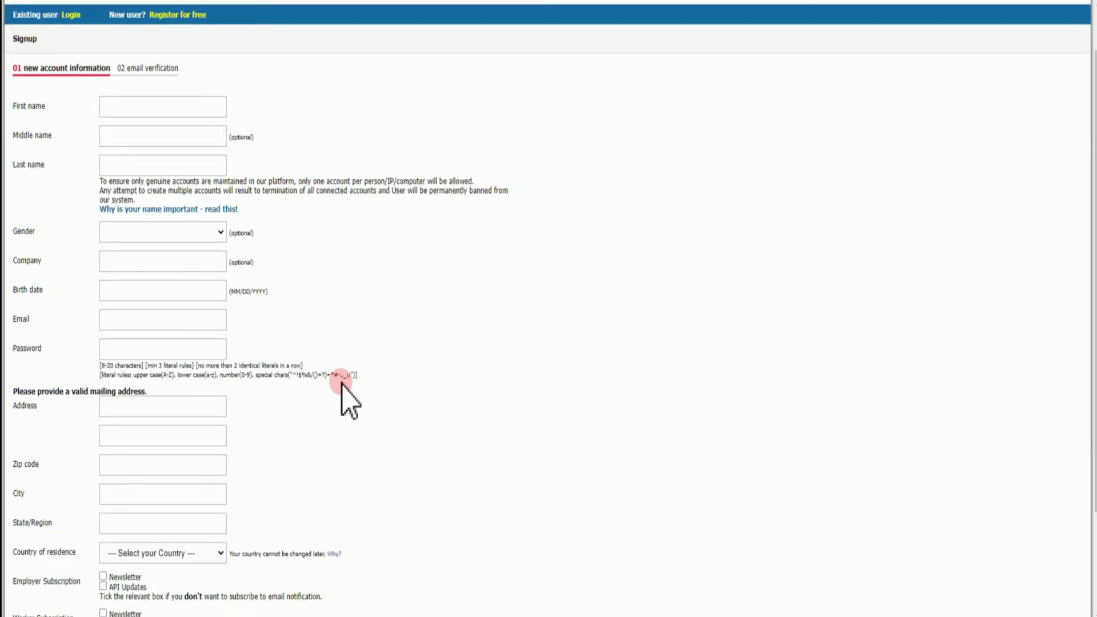
pyautogui.scroll(1, 343, 395)
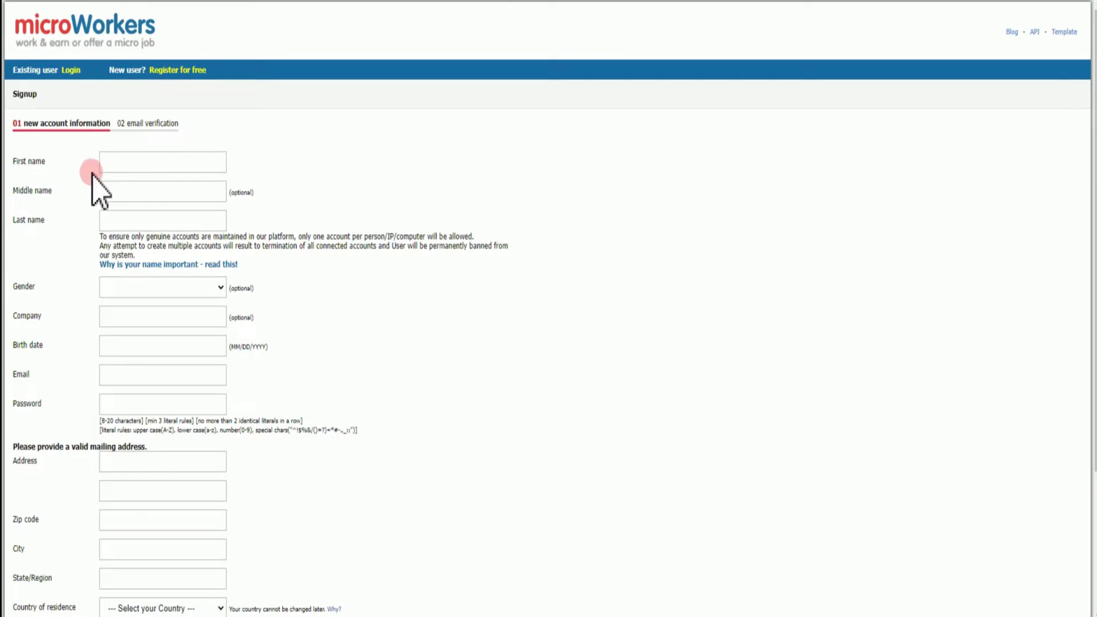
# Fill in the signup name fields, check the gender choices, and move to the mailing address field
pyautogui.click(118, 196)
pyautogui.click(140, 289)
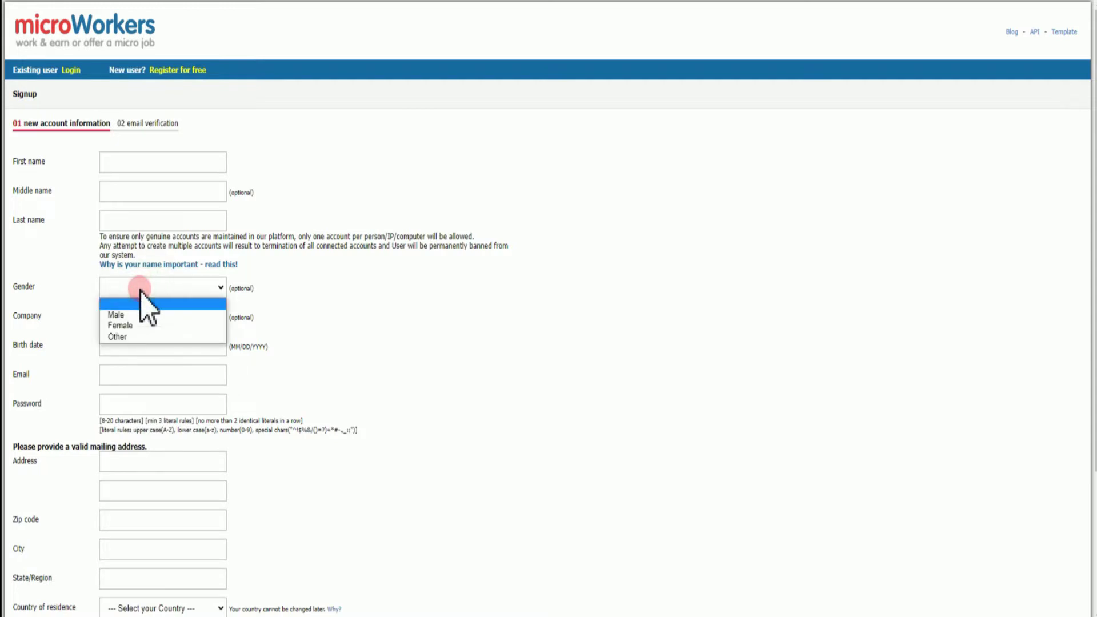
pyautogui.click(140, 289)
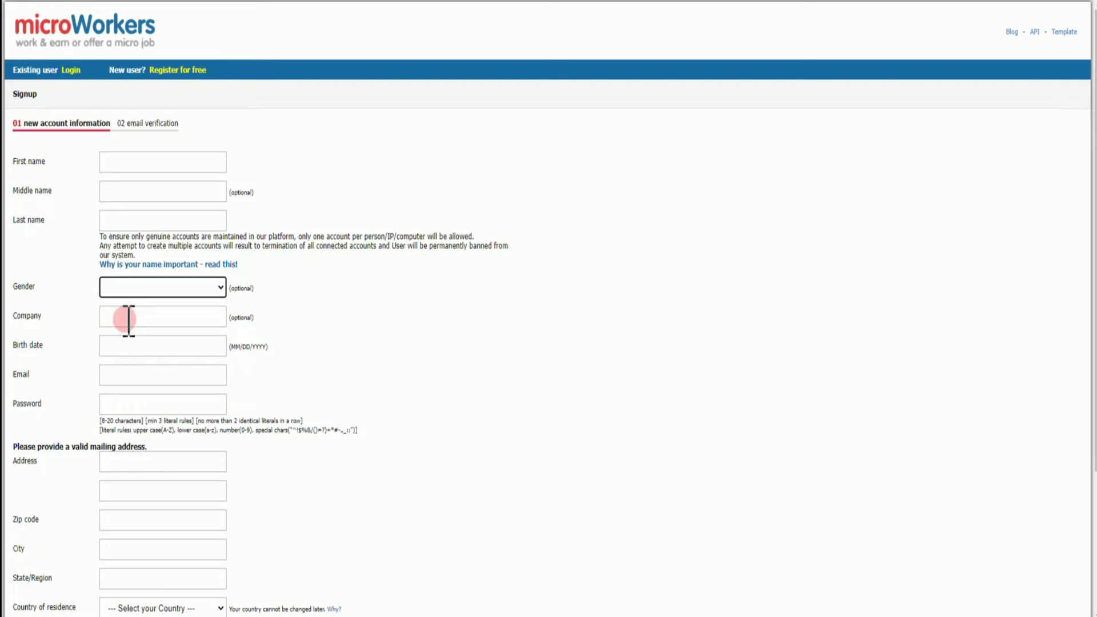
pyautogui.scroll(-1, 112, 351)
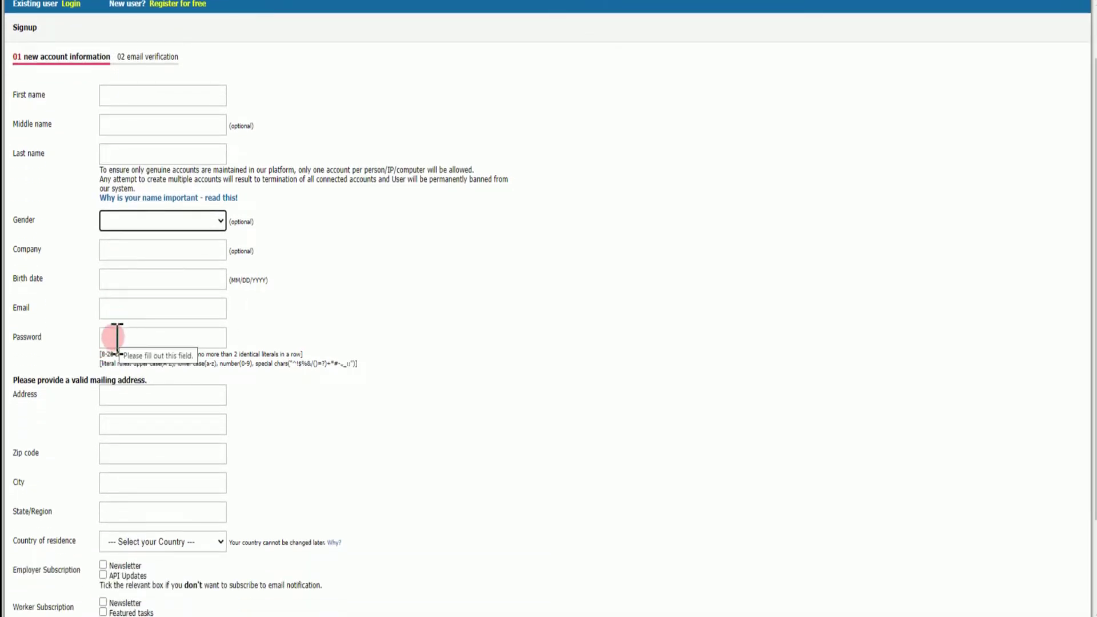
pyautogui.scroll(-2, 117, 337)
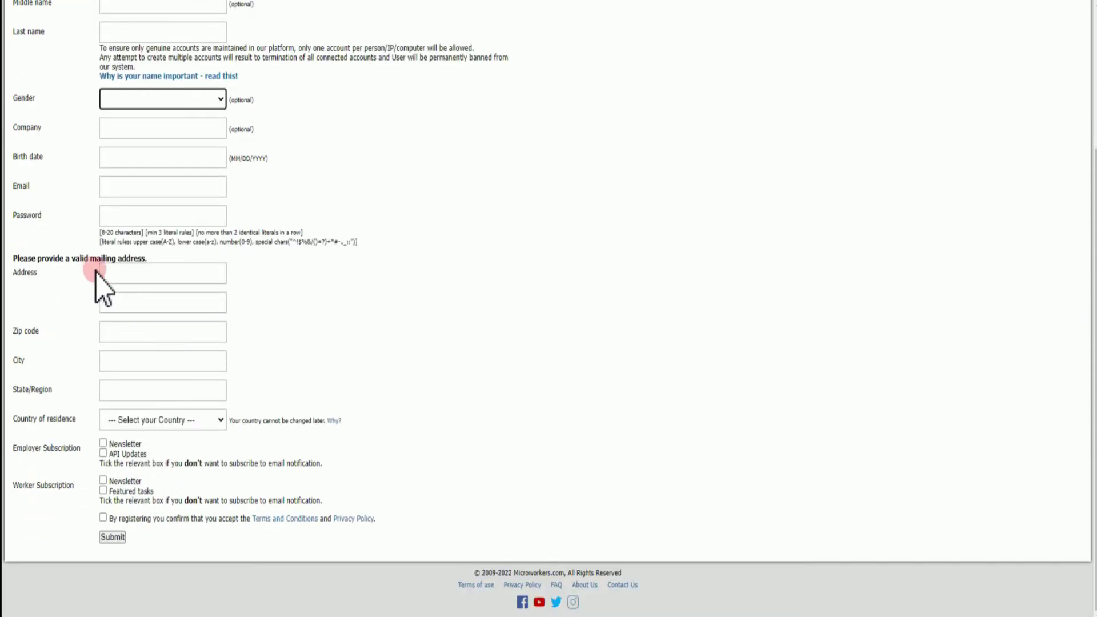
pyautogui.click(114, 273)
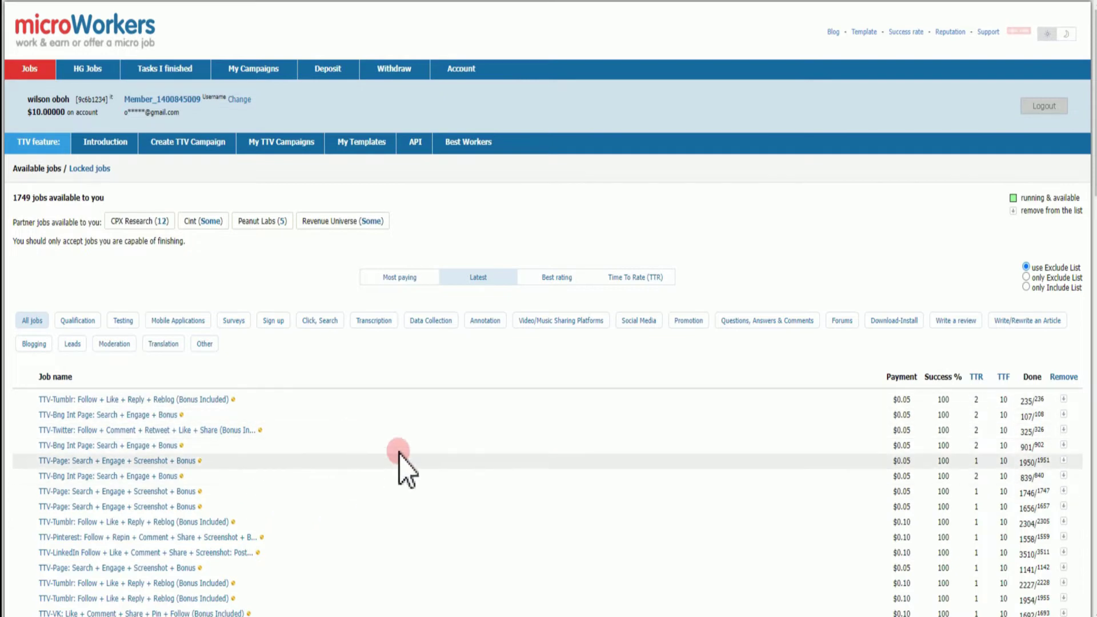
# Scroll through the available jobs, then reload the page to show 1724 latest jobs
pyautogui.scroll(-2, 314, 453)
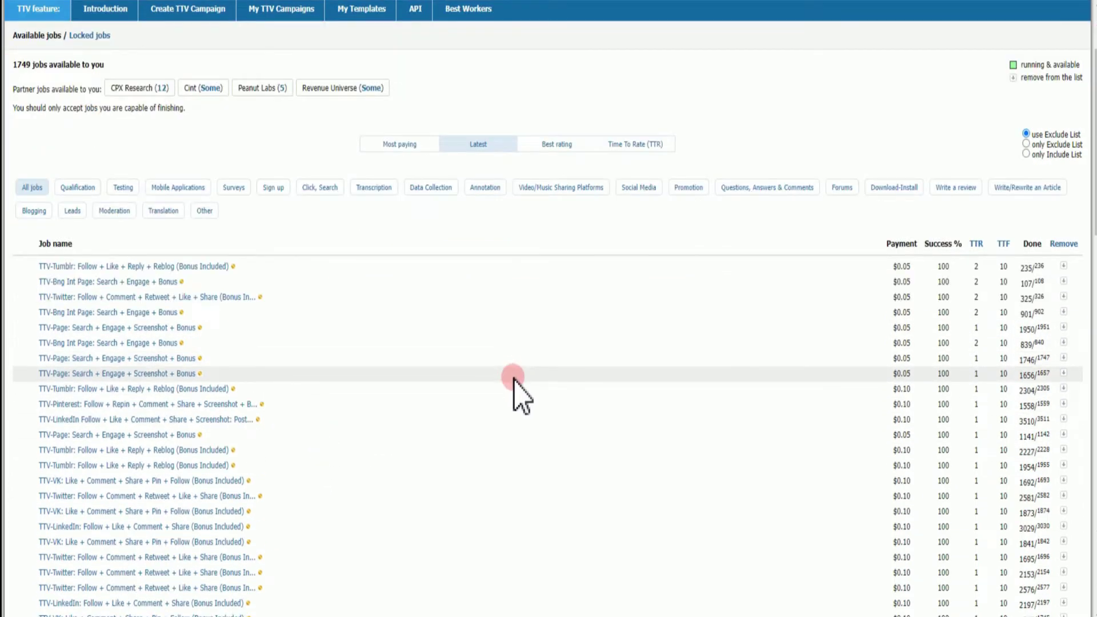
pyautogui.scroll(-3, 519, 387)
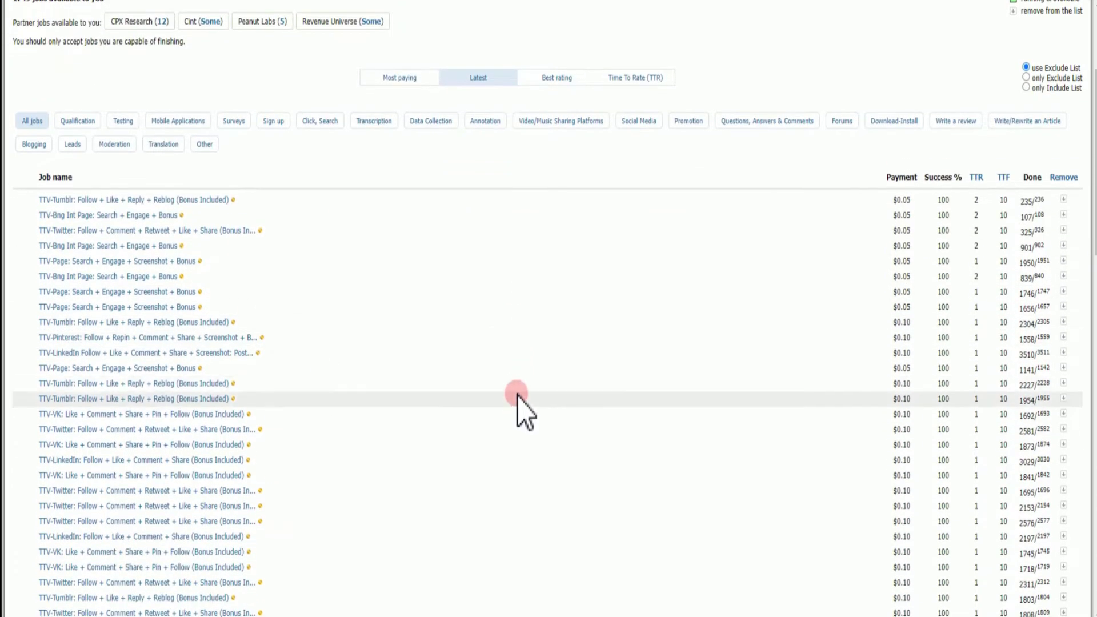
pyautogui.scroll(-1, 518, 389)
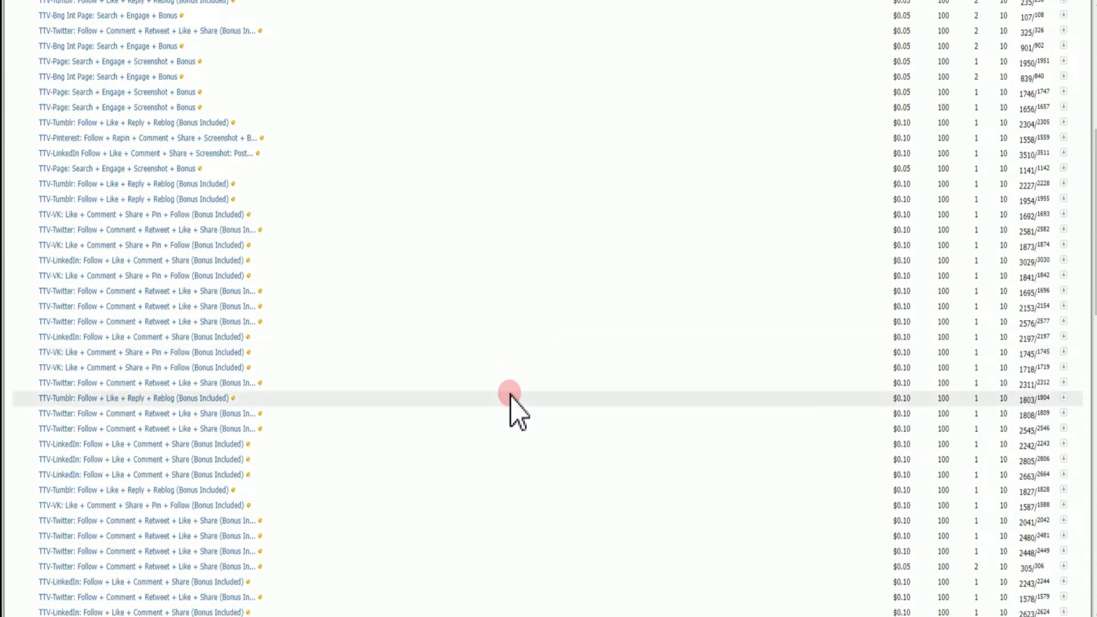
pyautogui.scroll(-1, 512, 398)
pyautogui.scroll(-3, 512, 399)
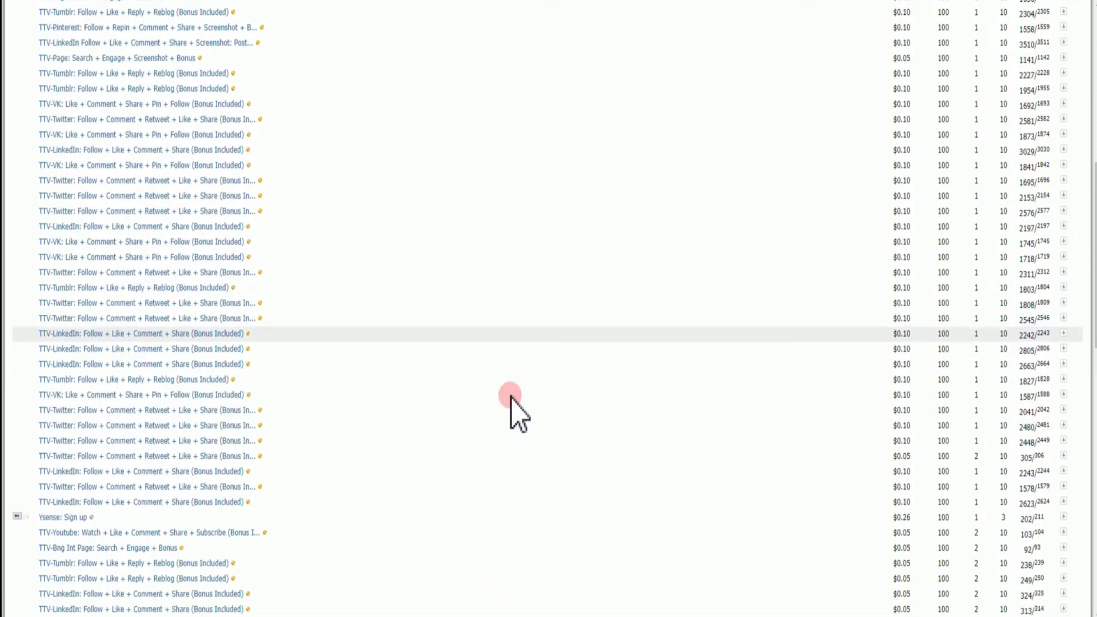
pyautogui.scroll(-1, 510, 399)
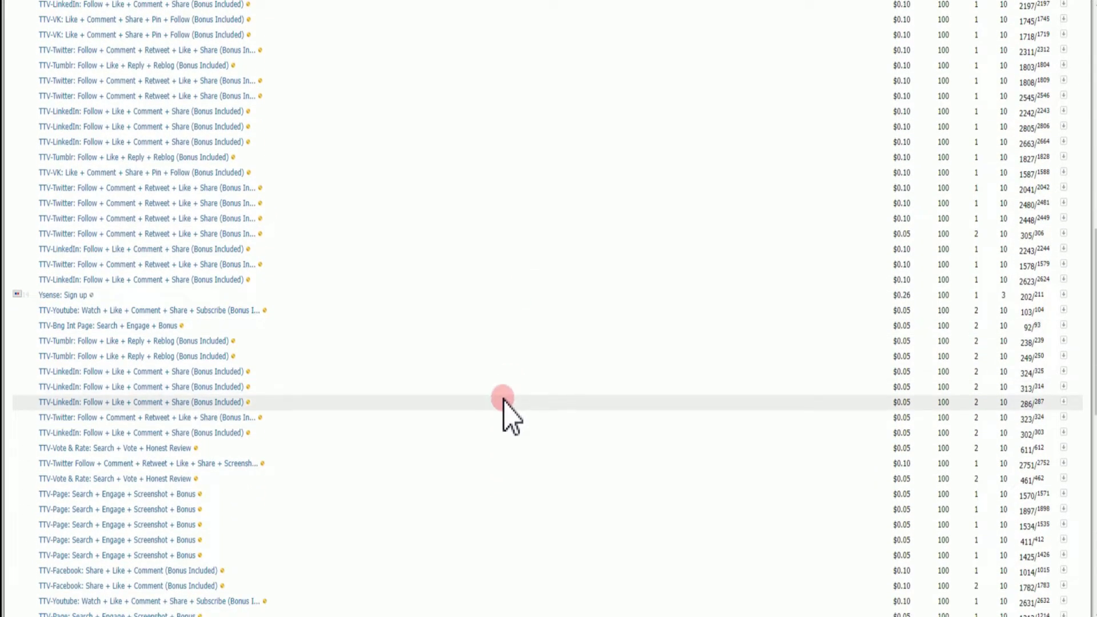
pyautogui.scroll(-1, 503, 398)
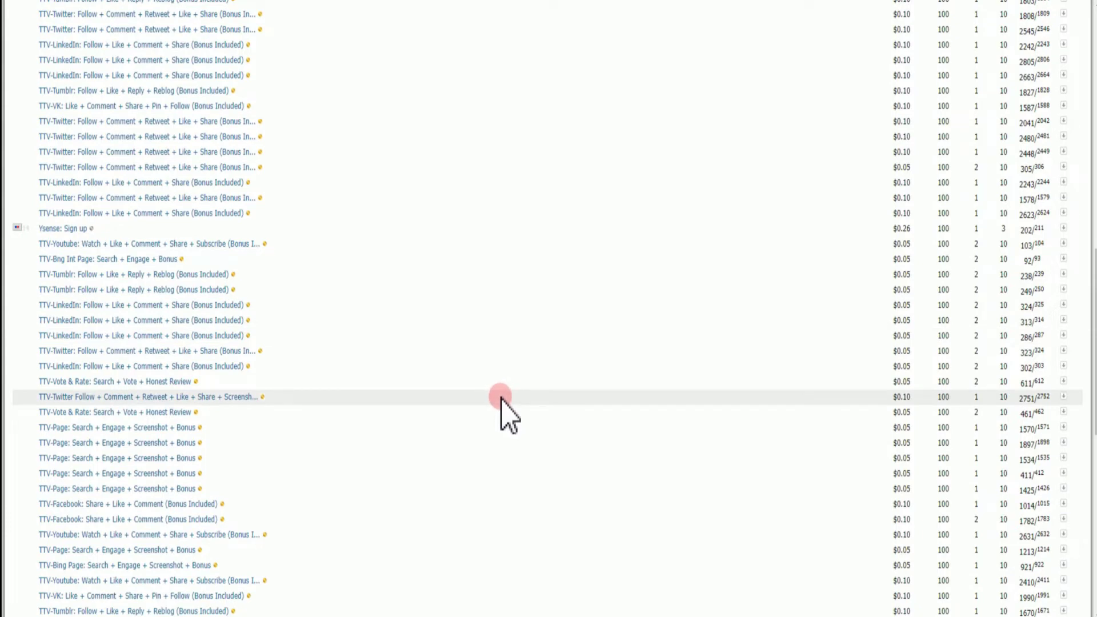
pyautogui.scroll(-2, 500, 400)
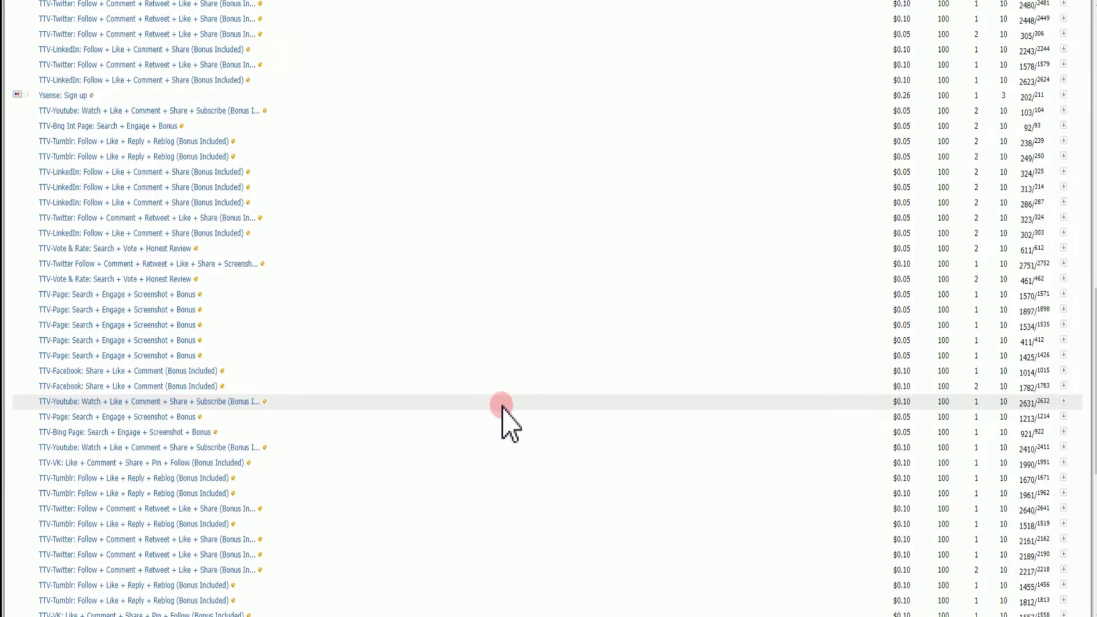
pyautogui.scroll(-2, 478, 462)
pyautogui.scroll(2, 478, 462)
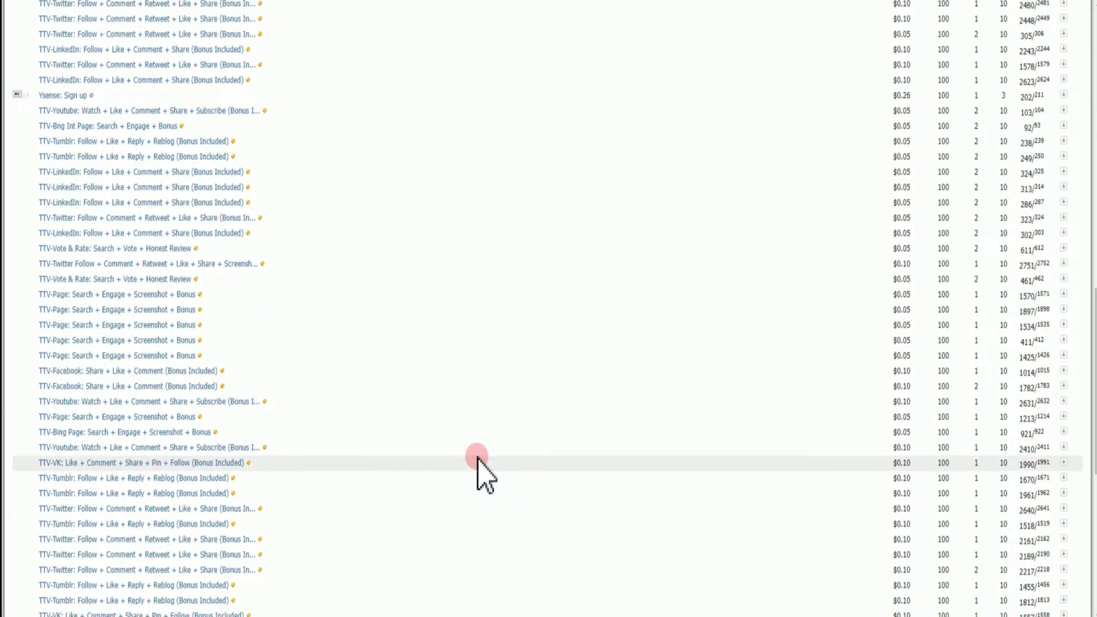
pyautogui.press('F5')
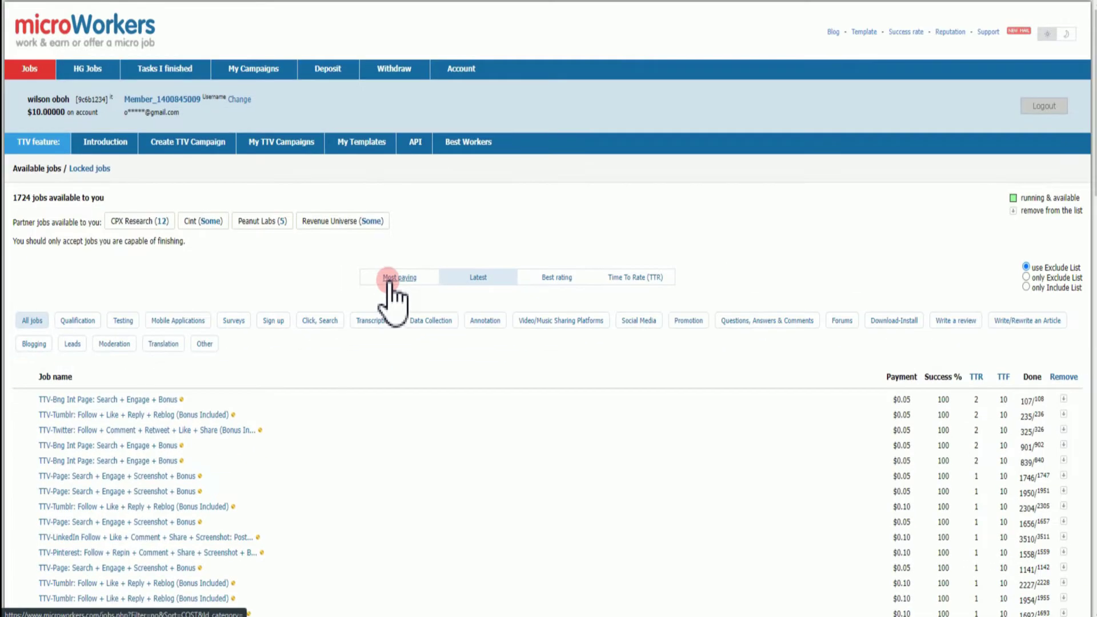
# Sort the available jobs by 'Most paying'
pyautogui.click(389, 279)
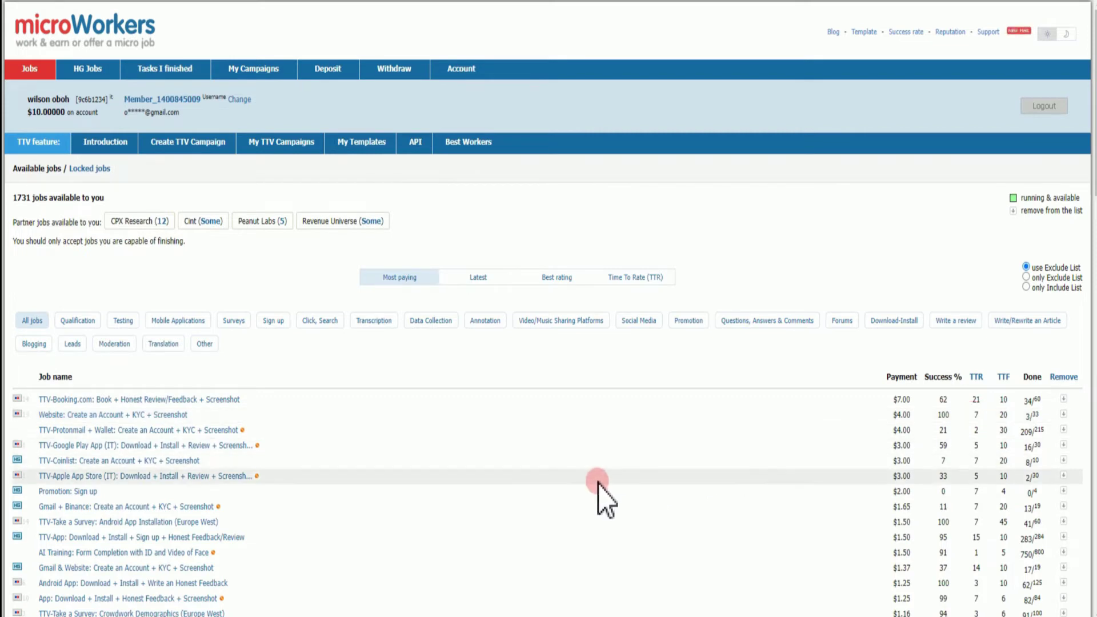
# Open the 'Website: Create an Account + KYC + Screenshot' job and copy its bit.ly sign-up link into a new tab
pyautogui.click(128, 415)
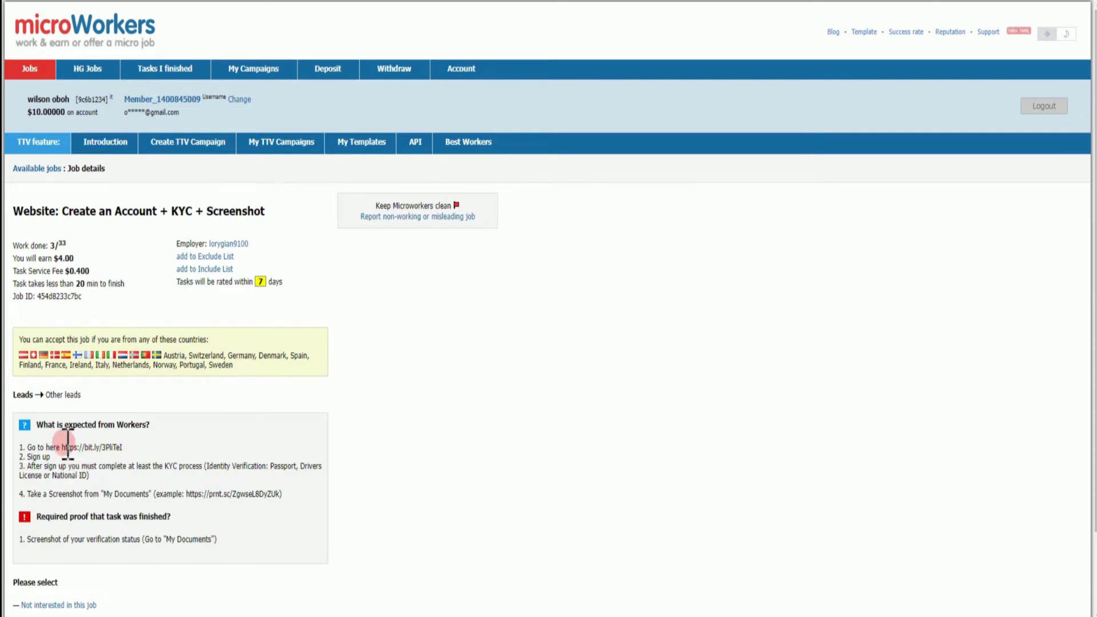
pyautogui.moveTo(64, 448); pyautogui.dragTo(146, 460)
pyautogui.rightClick(143, 457)
pyautogui.click(166, 461)
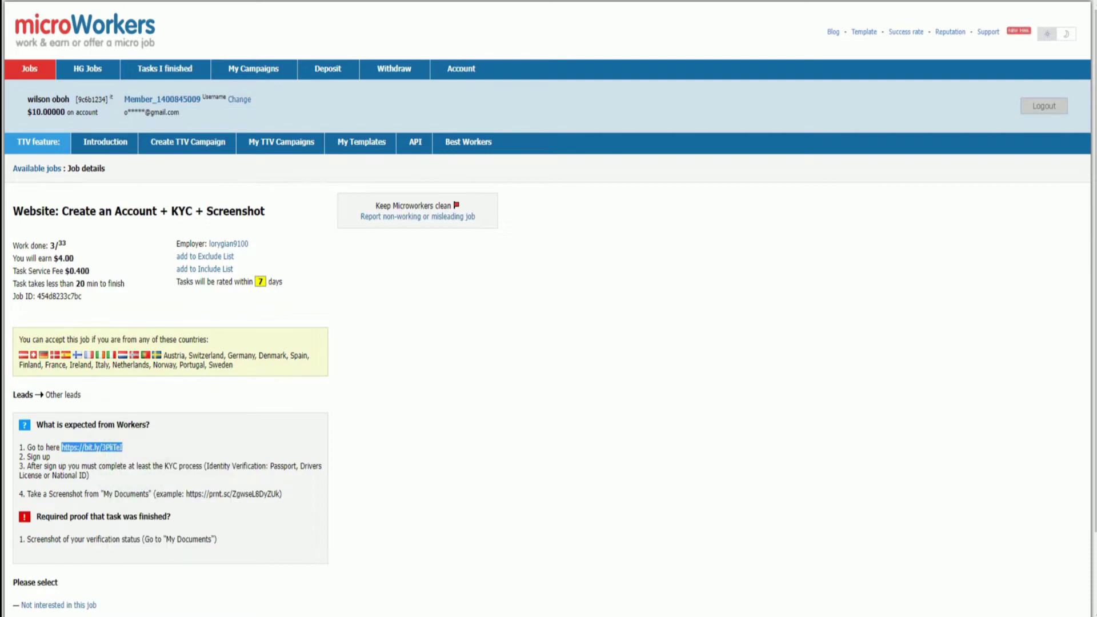
pyautogui.hotkey('ctrl', 't')
# Load the copied link, start the NAGA Iscriviti sign-up and open its country list
pyautogui.hotkey('ctrl', 'v')
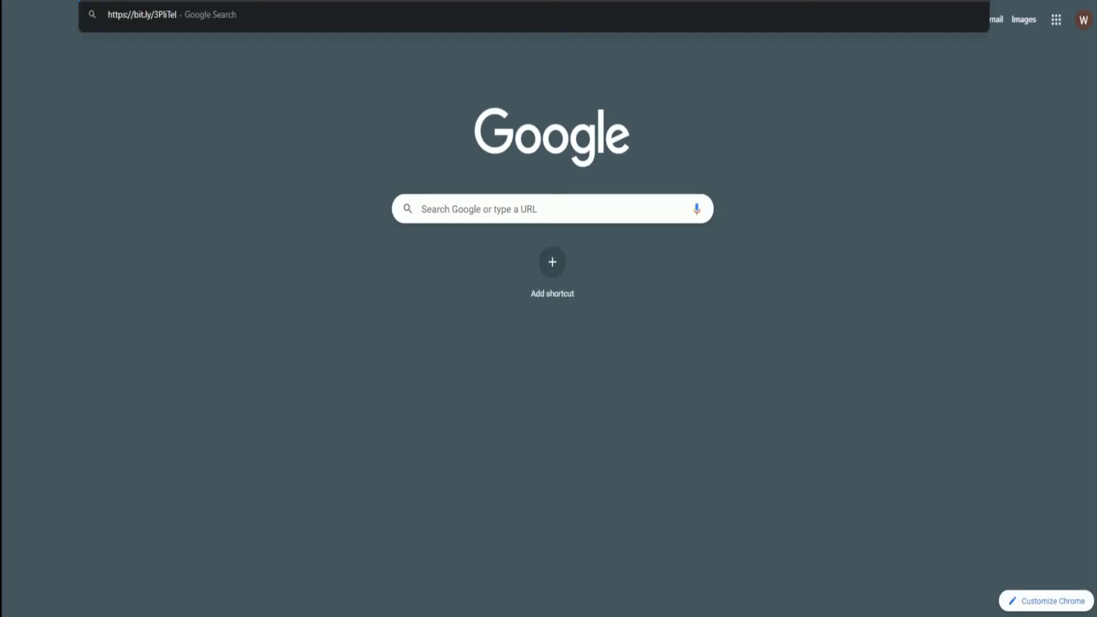
pyautogui.press('Return')
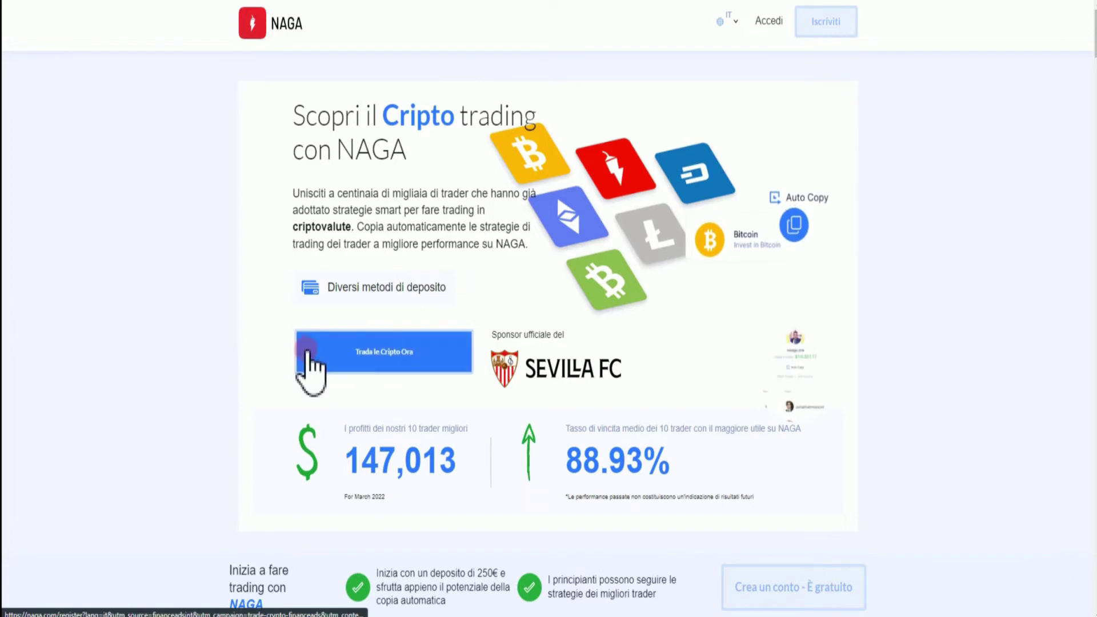
pyautogui.scroll(-10, 222, 395)
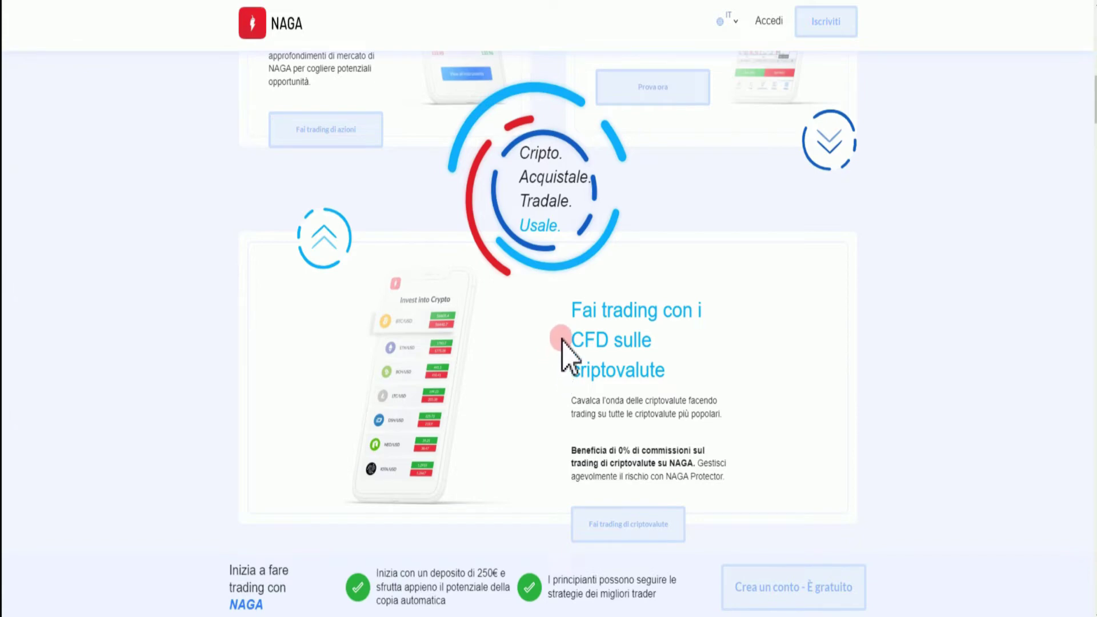
pyautogui.click(815, 34)
pyautogui.click(569, 284)
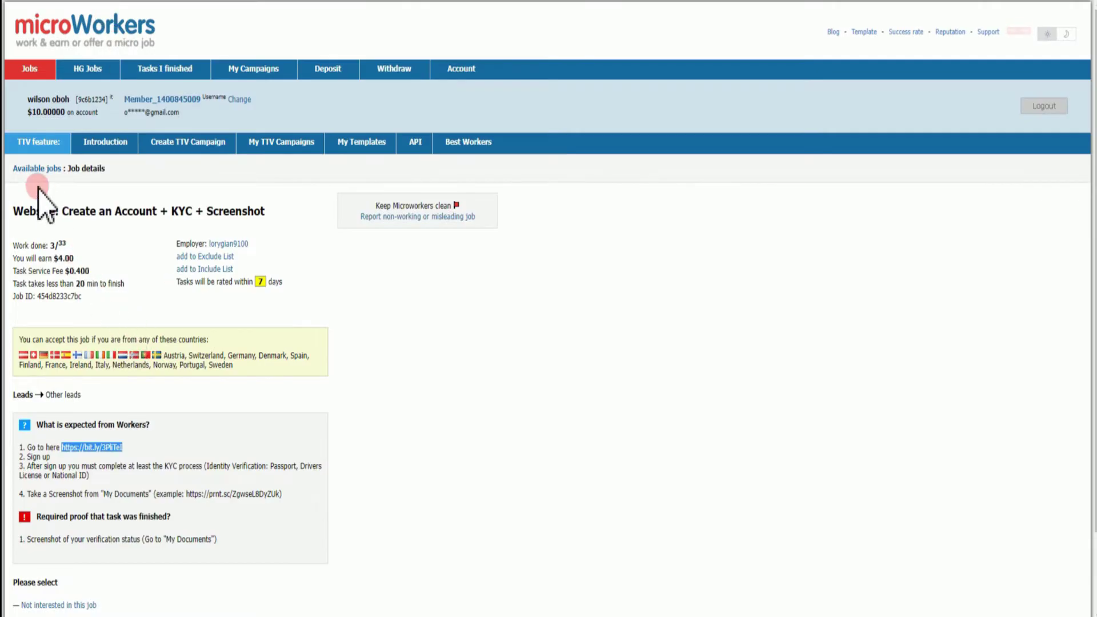
# Go back from the job details to the Available jobs list
pyautogui.hotkey('alt', 'Left')
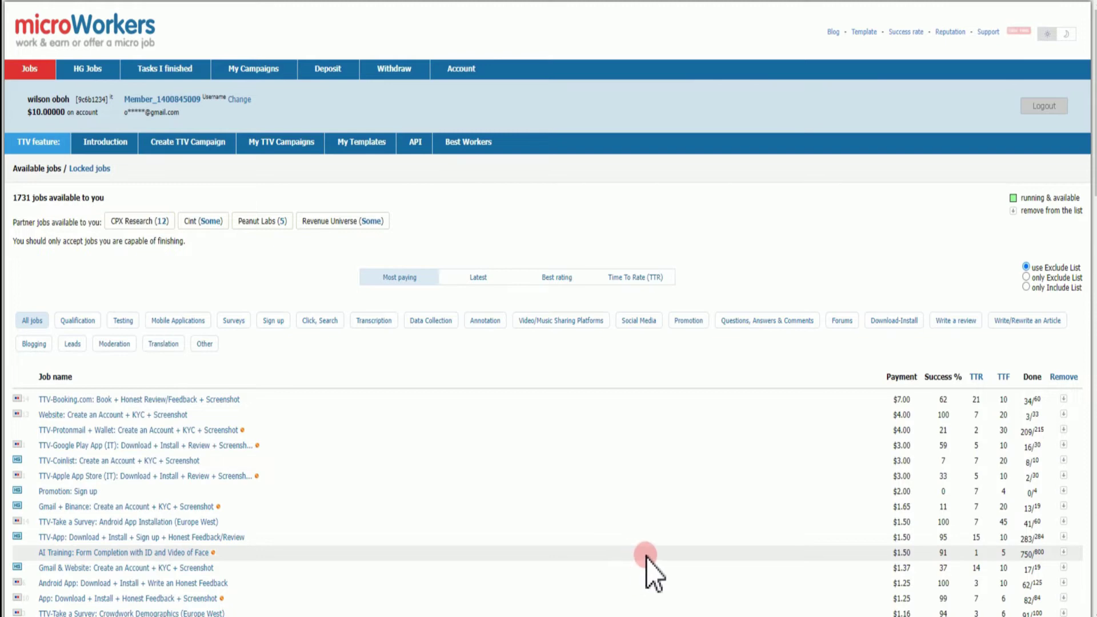
# Filter the jobs to the Social Media category and scroll through the 95 results
pyautogui.click(639, 322)
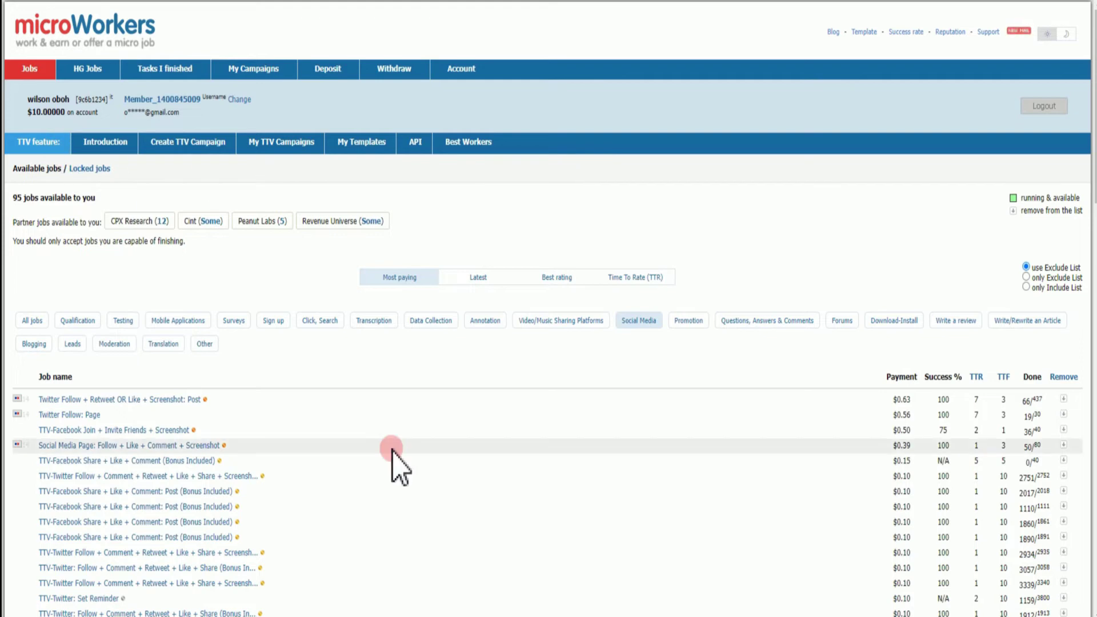
pyautogui.scroll(-5, 392, 450)
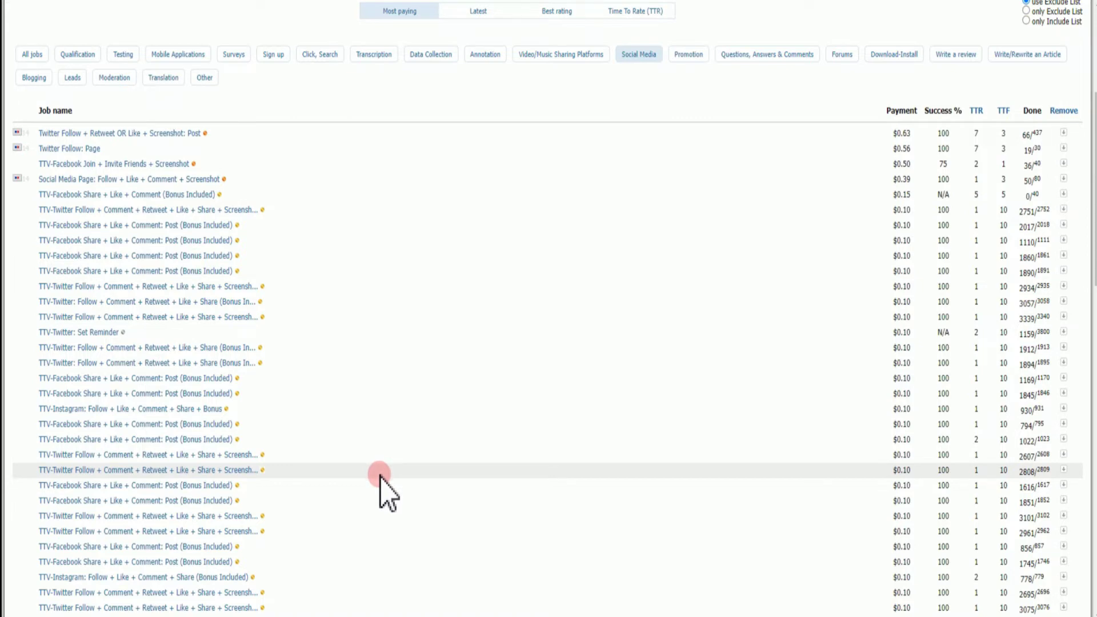
pyautogui.scroll(-5, 380, 476)
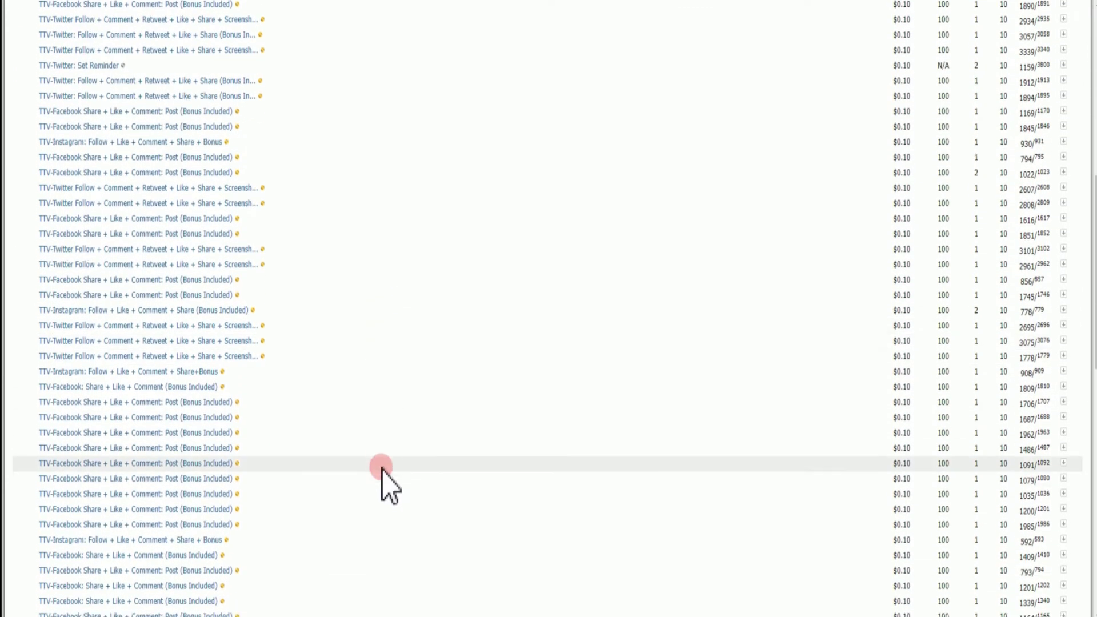
pyautogui.scroll(2, 382, 468)
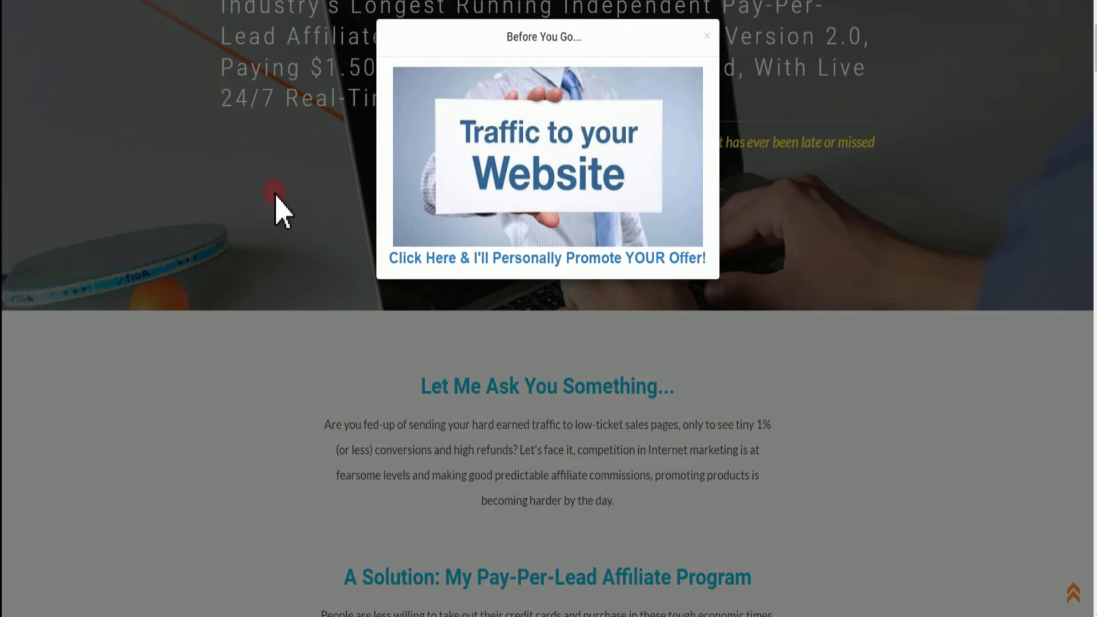
# Dismiss the 'Before You Go...' popup and read down through the Pay-Per-Lead commission terms
pyautogui.click(299, 309)
pyautogui.scroll(-2, 429, 343)
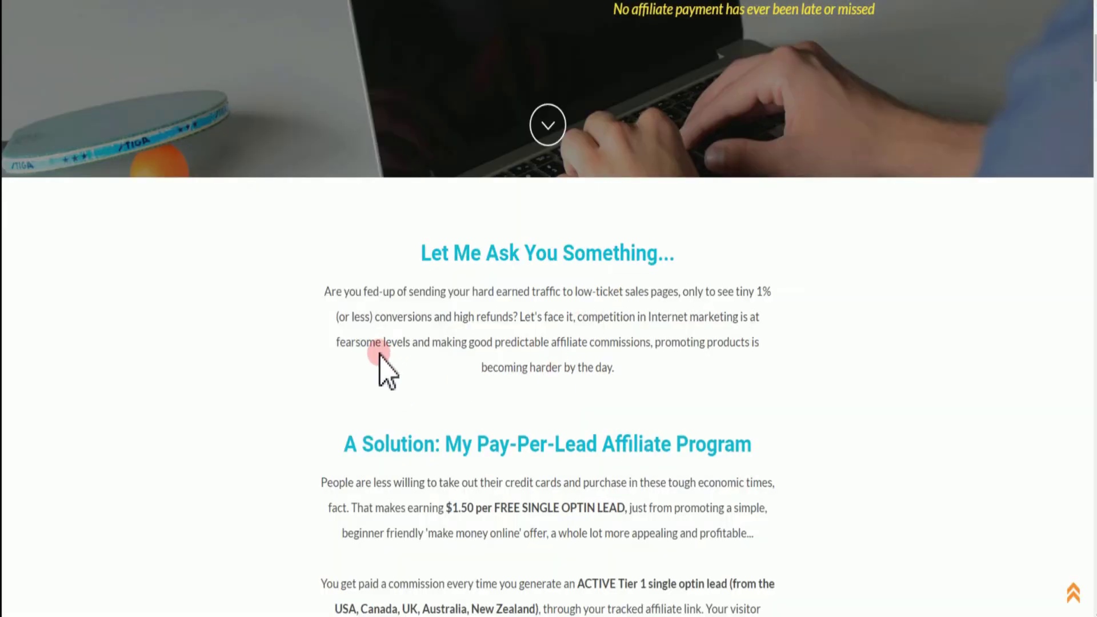
pyautogui.scroll(-1, 385, 417)
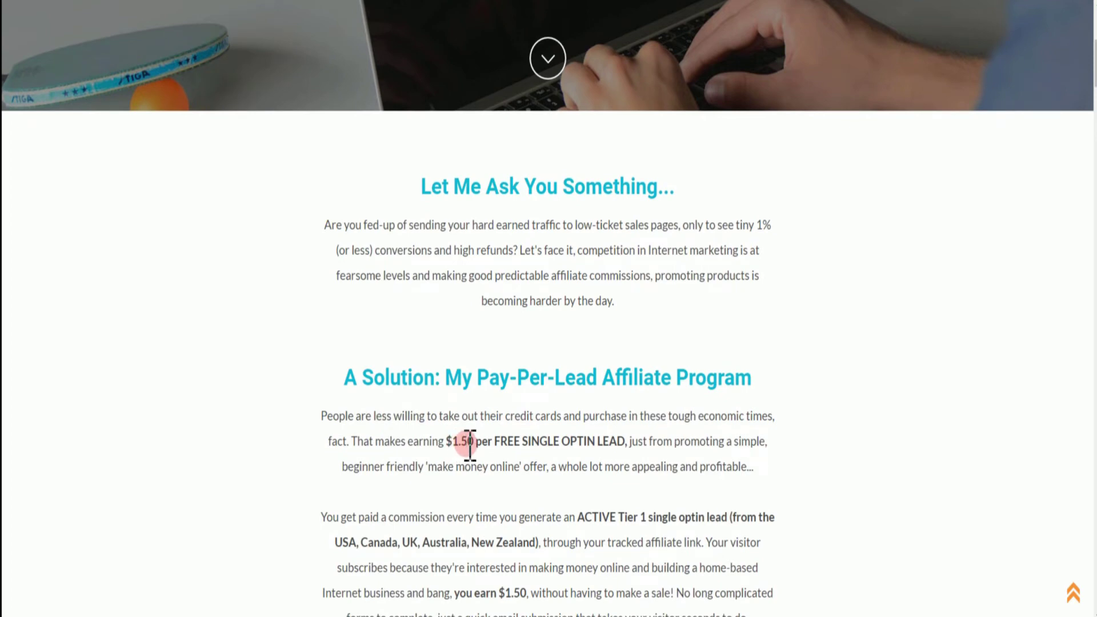
pyautogui.scroll(-1, 470, 445)
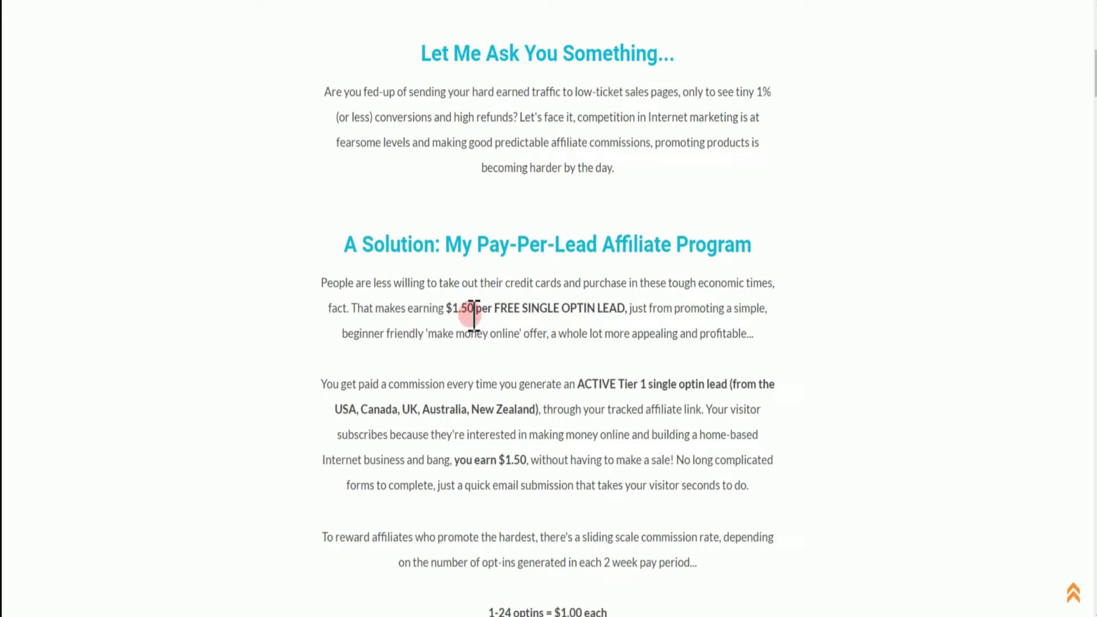
pyautogui.scroll(-1, 474, 315)
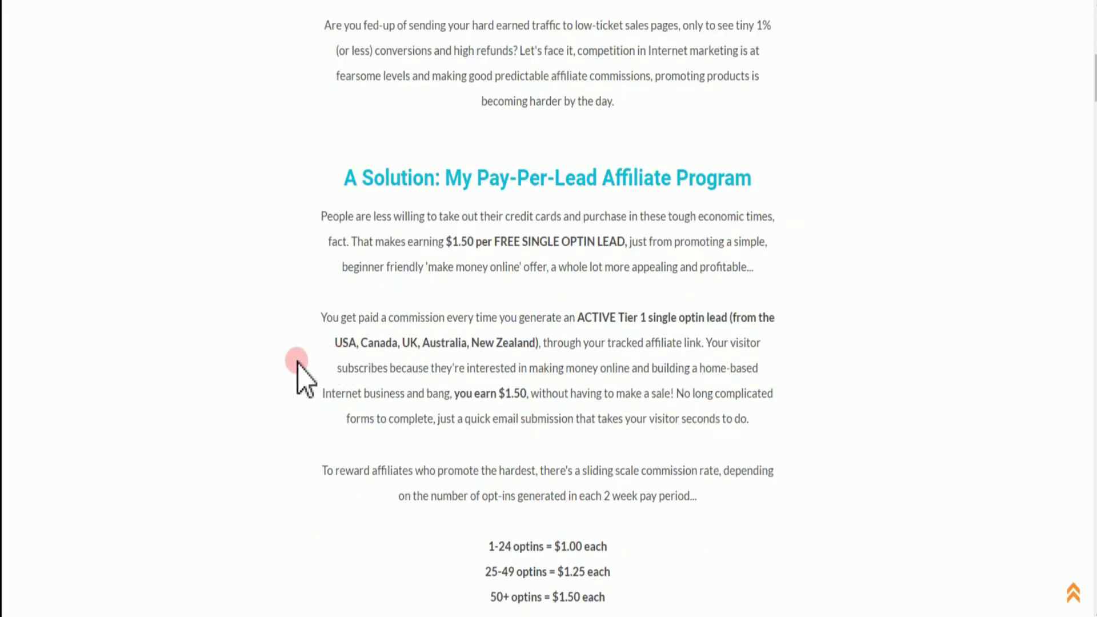
pyautogui.scroll(-2, 480, 323)
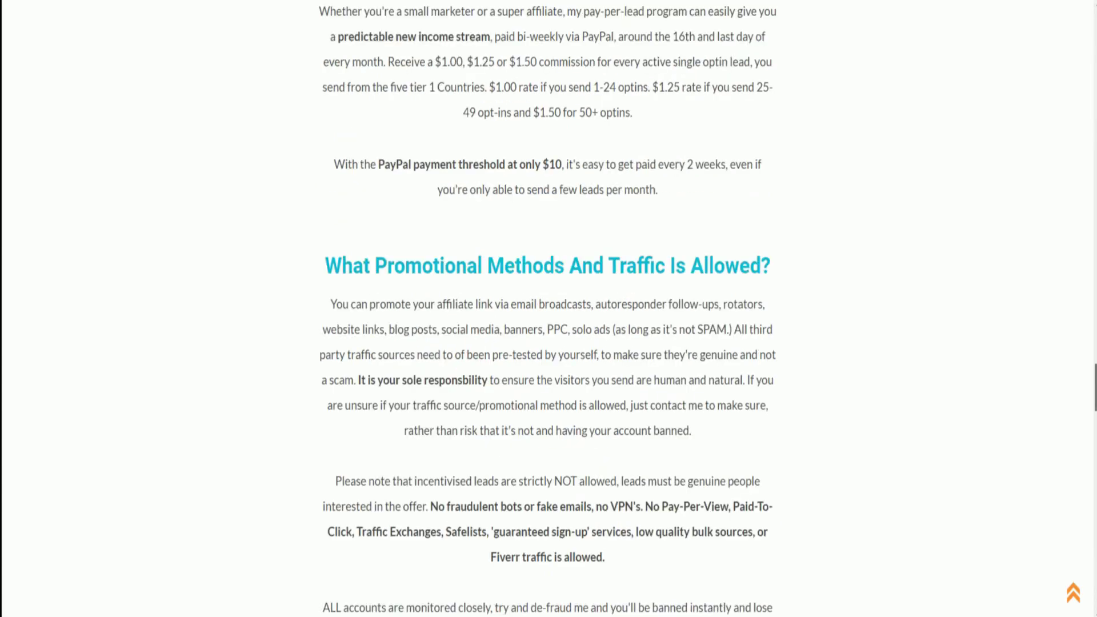
pyautogui.moveTo(1094, 374); pyautogui.dragTo(1093, 524)
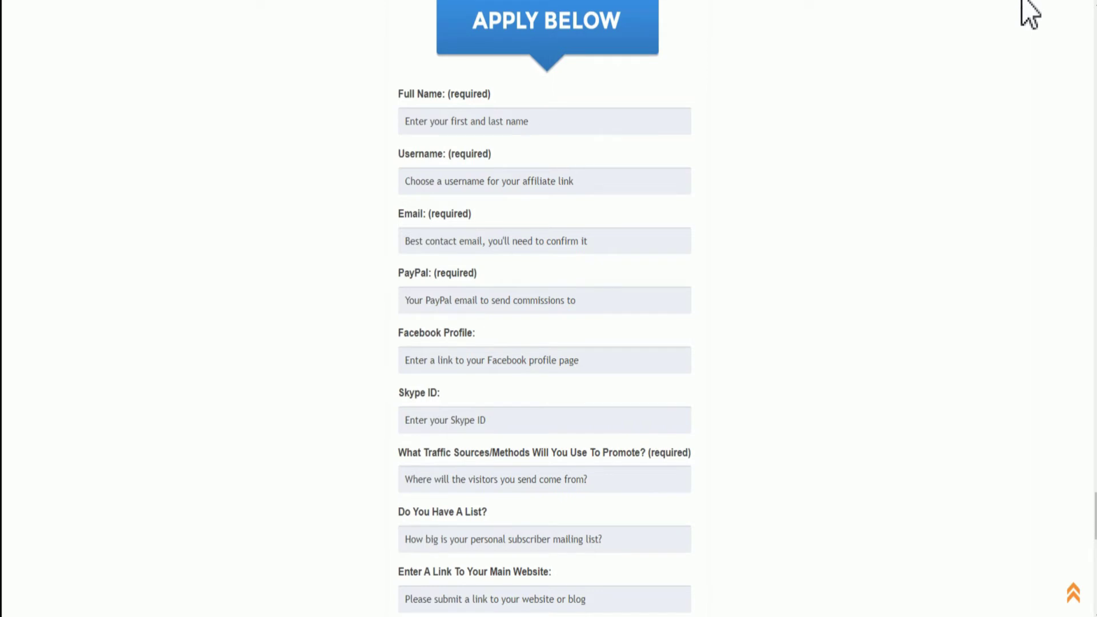
# Continue down the affiliate page to the APPLY BELOW application form
pyautogui.click(423, 142)
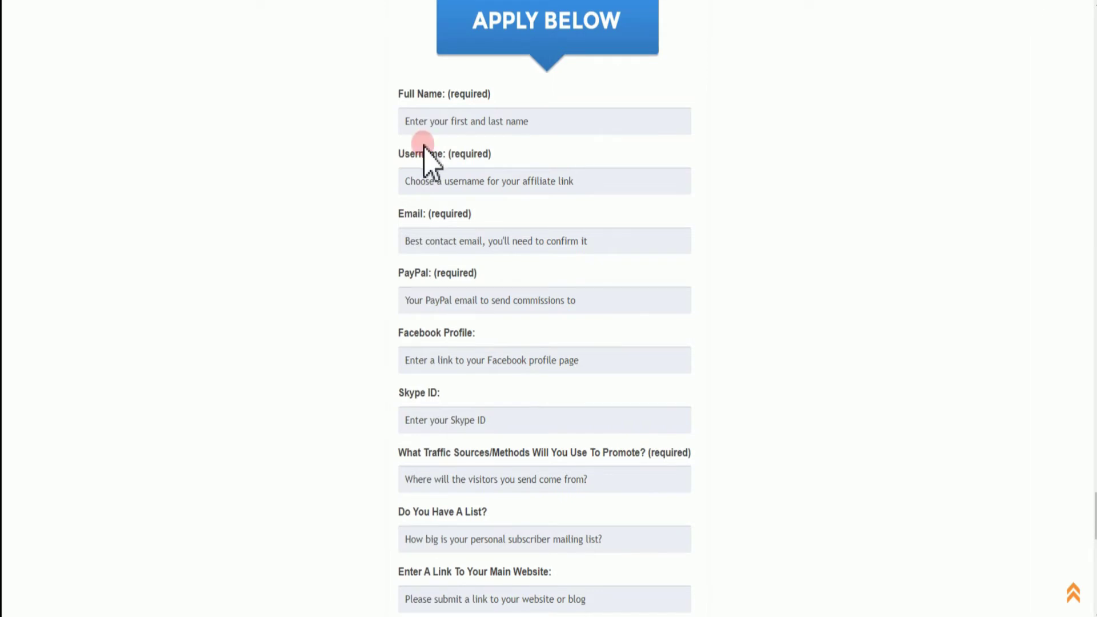
pyautogui.scroll(1, 377, 217)
pyautogui.click(340, 227)
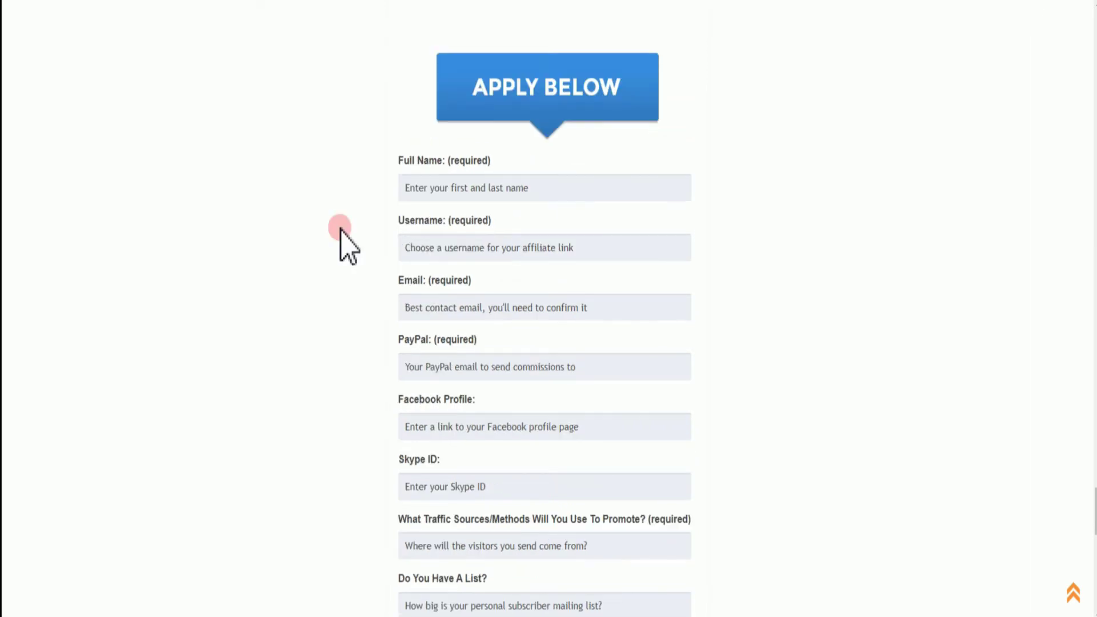
pyautogui.scroll(-1, 341, 228)
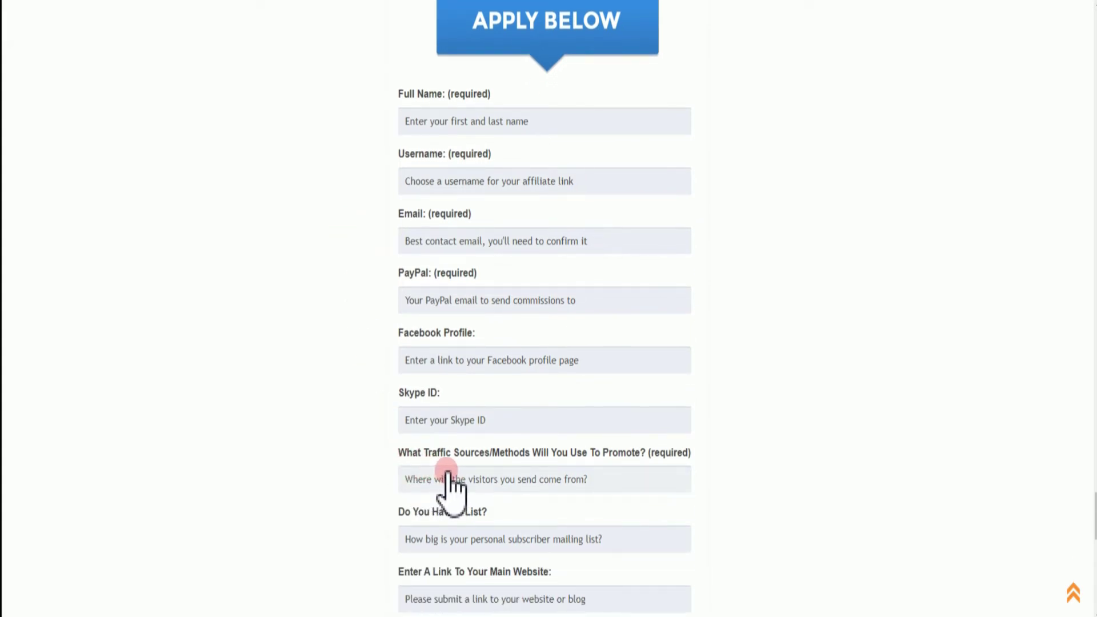
pyautogui.scroll(-1, 448, 474)
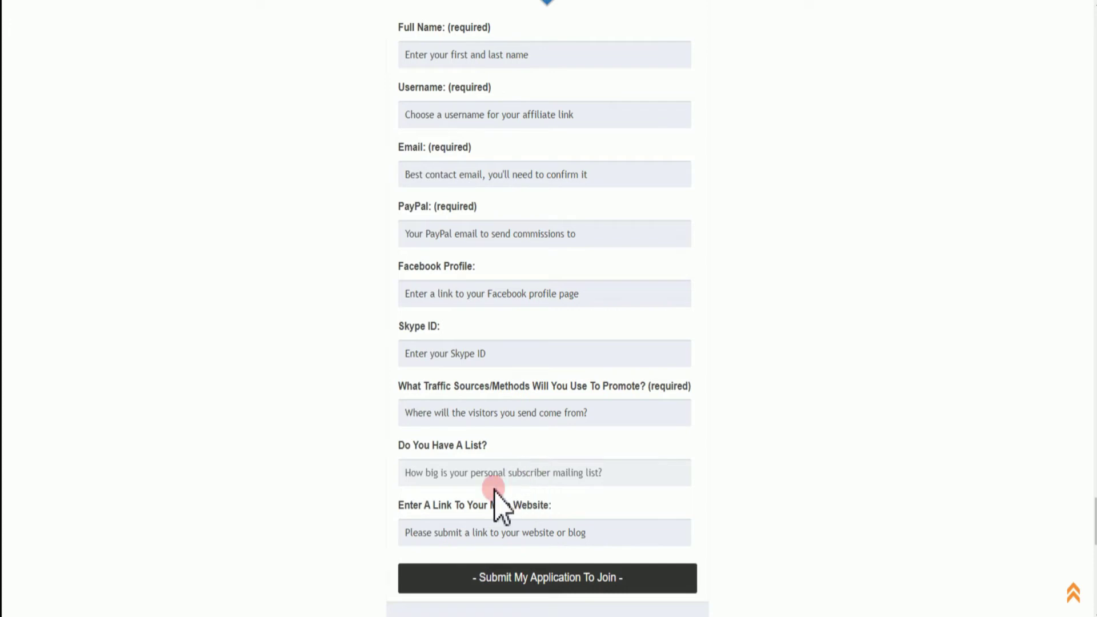
pyautogui.scroll(-1, 452, 529)
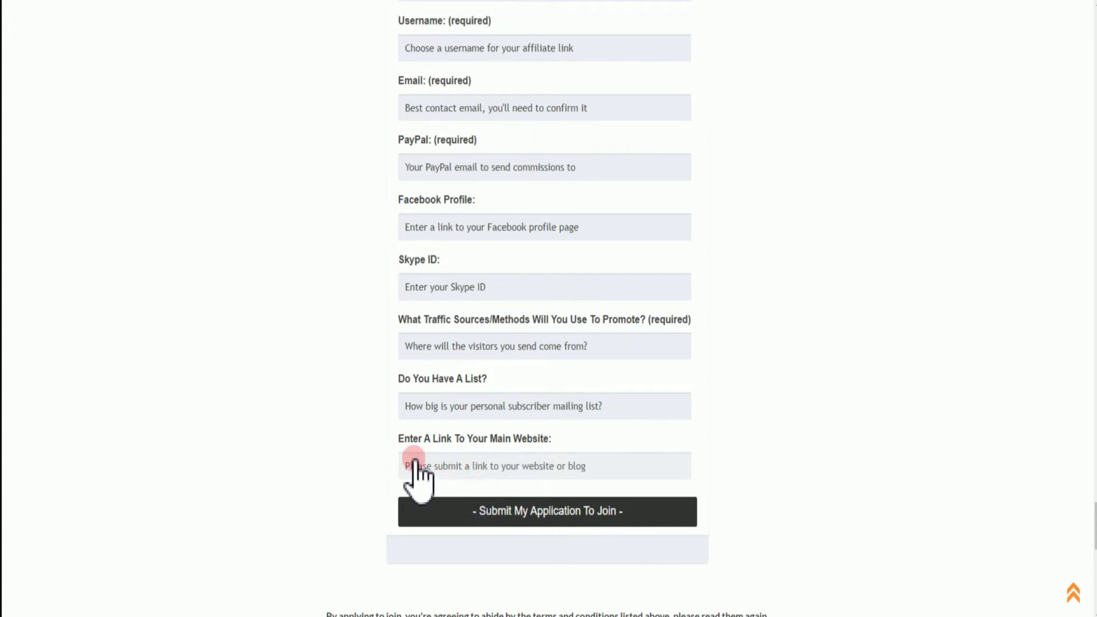
pyautogui.scroll(-1, 359, 458)
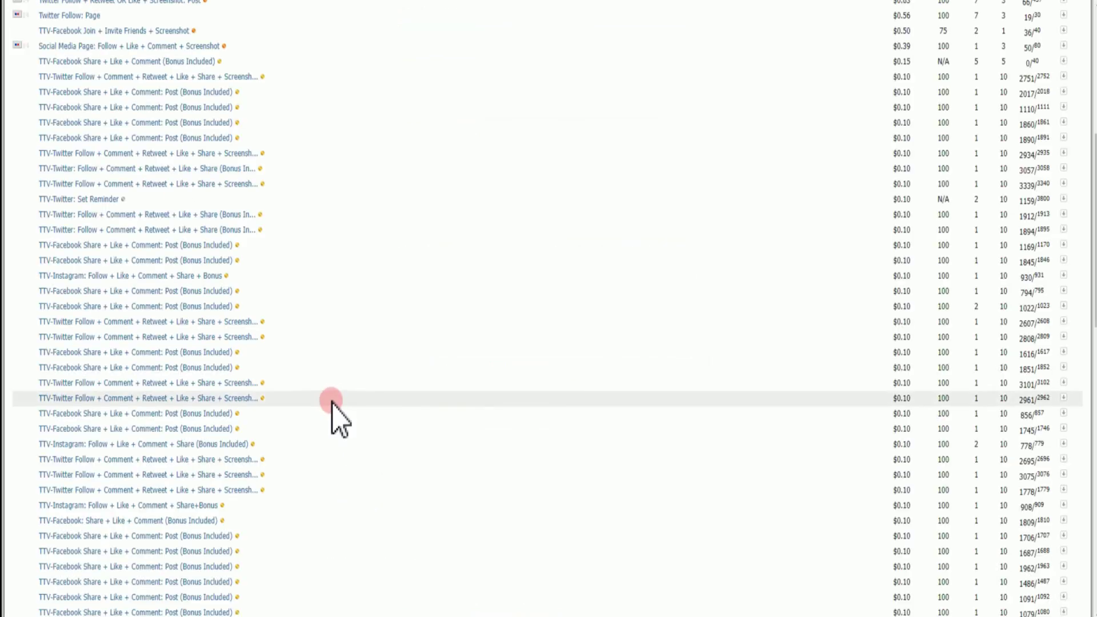
pyautogui.scroll(15, 333, 403)
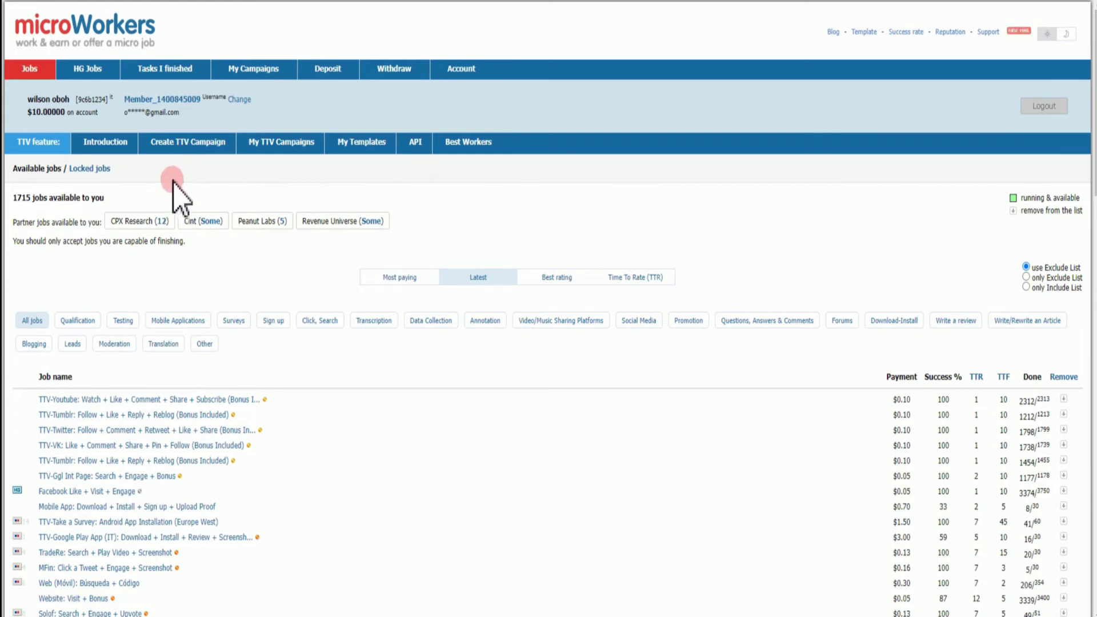
# Start a new 'Basic' campaign from the Create TTV Campaign section
pyautogui.click(178, 143)
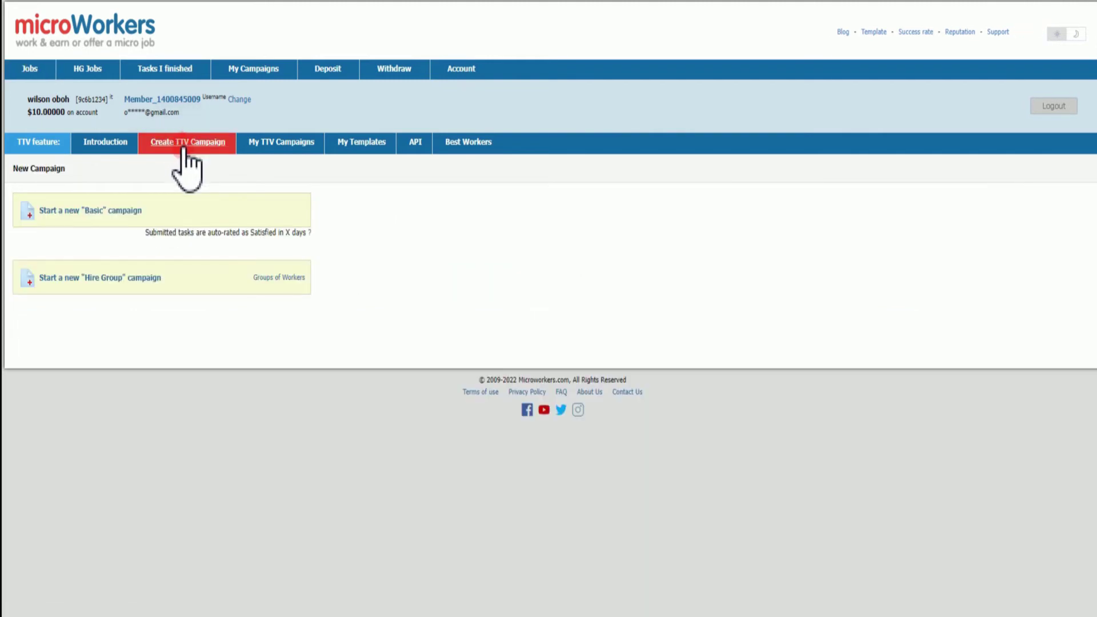
pyautogui.click(174, 166)
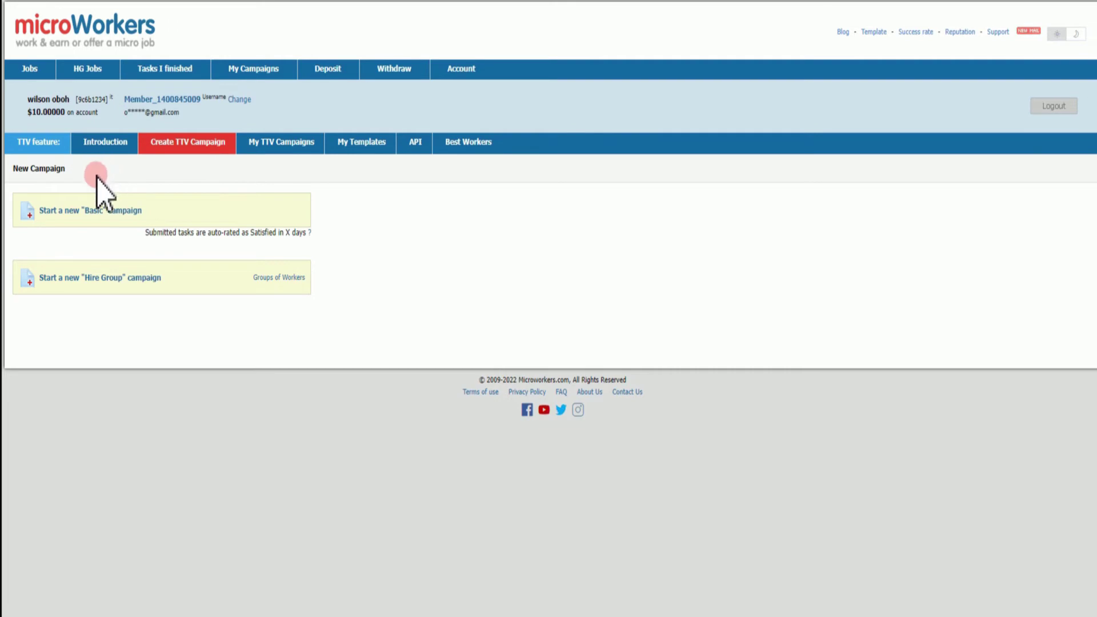
pyautogui.click(47, 210)
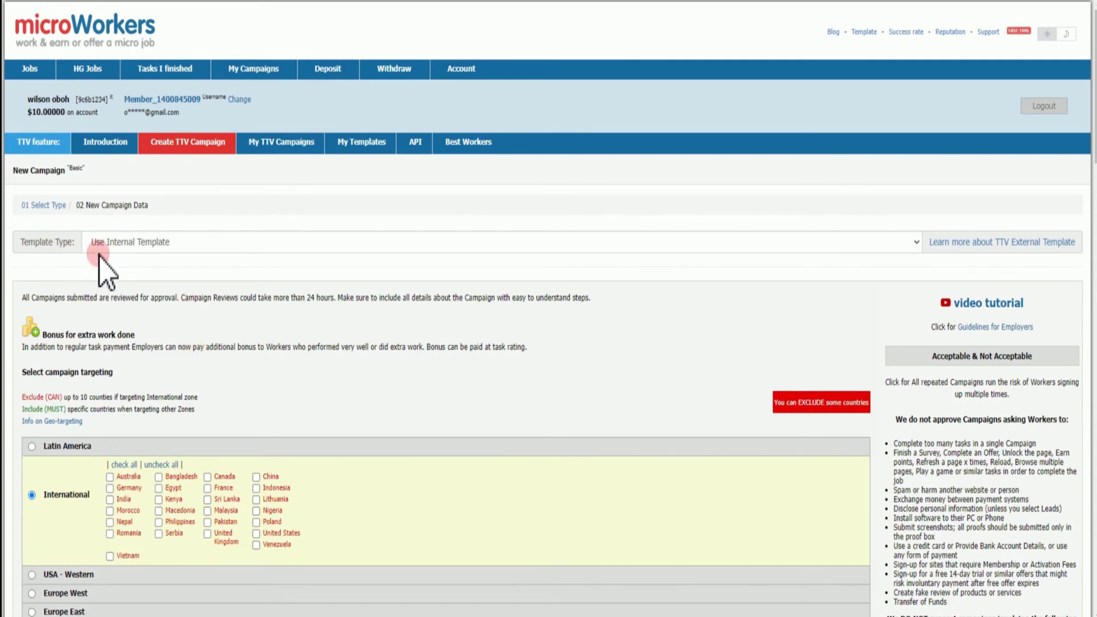
# Target the USA - Western zone: Australia, United States, Canada, New Zealand and United Kingdom
pyautogui.scroll(-3, 163, 317)
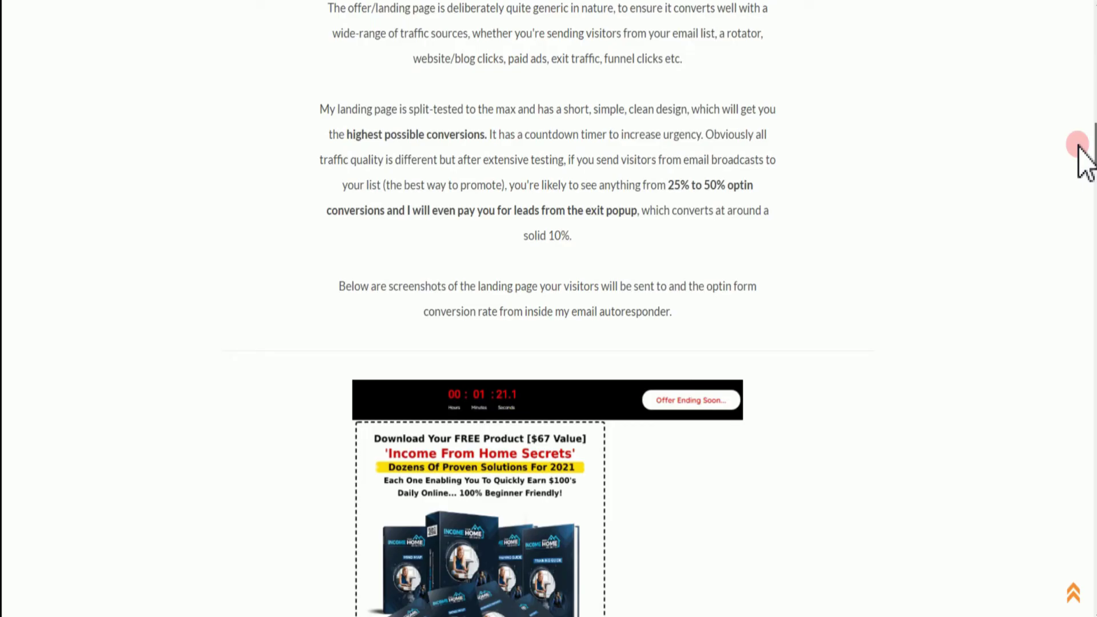
pyautogui.moveTo(1078, 145); pyautogui.dragTo(1065, 63)
pyautogui.scroll(-4, 527, 409)
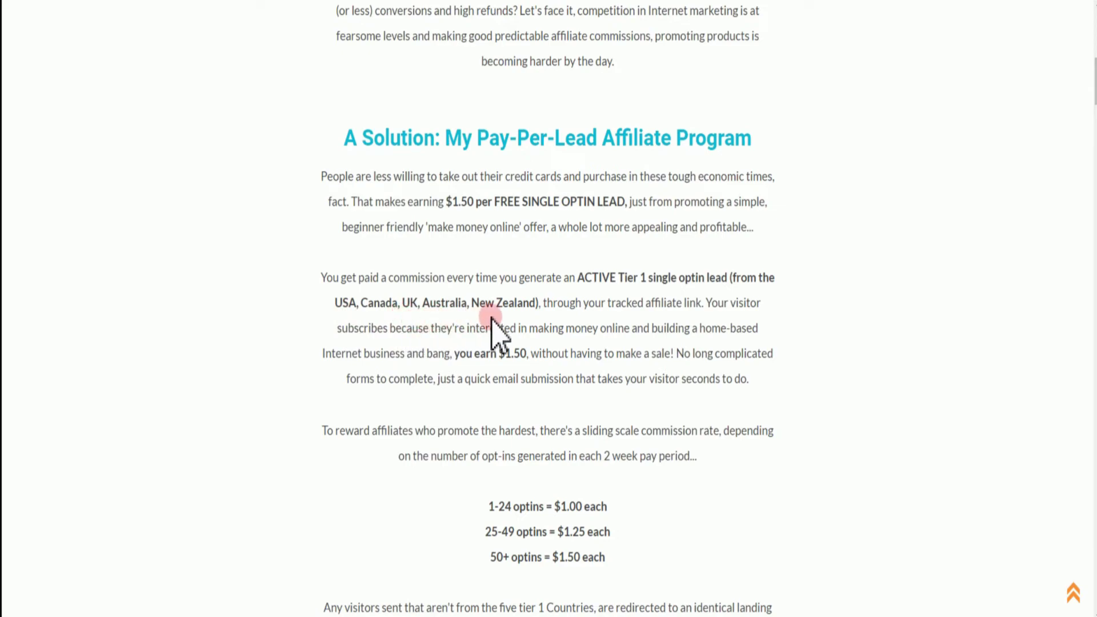
pyautogui.click(229, 1)
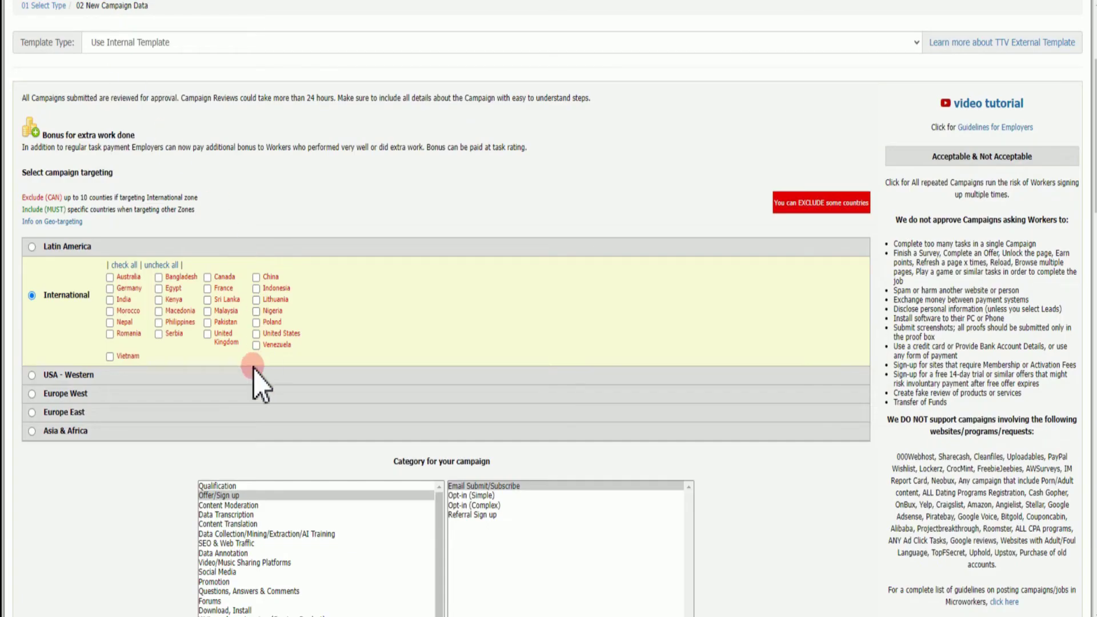
pyautogui.click(33, 375)
pyautogui.click(109, 296)
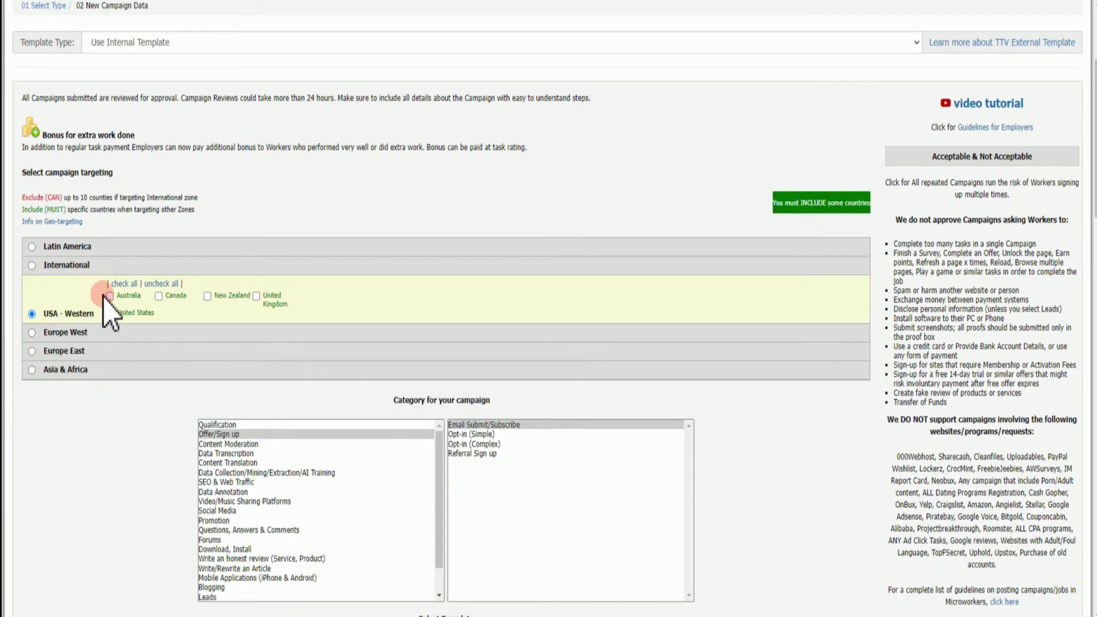
pyautogui.click(110, 313)
pyautogui.click(160, 296)
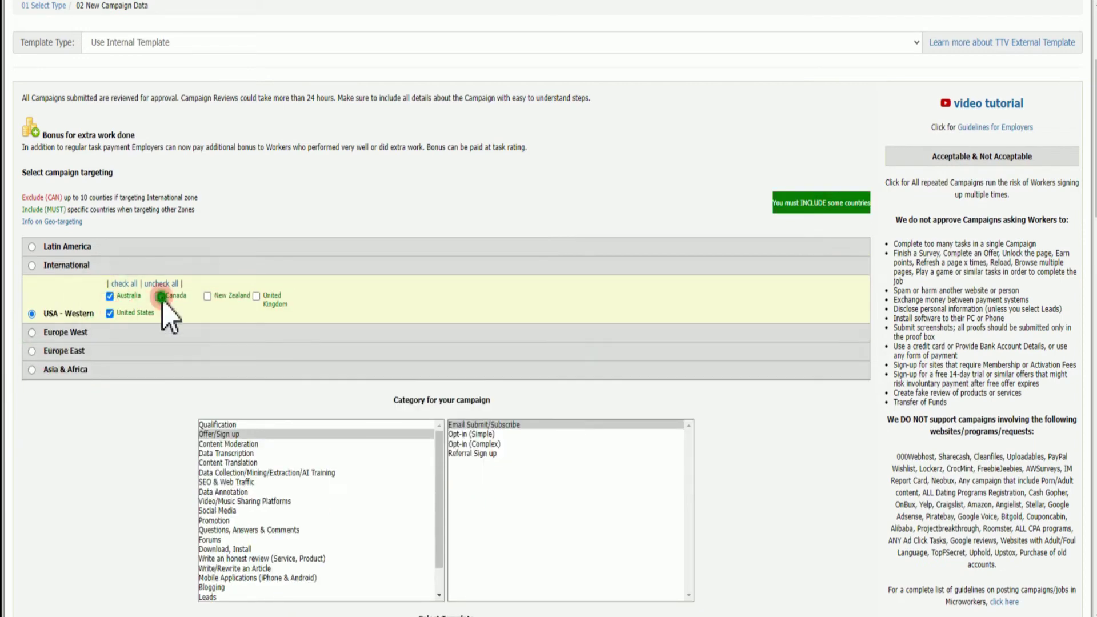
pyautogui.click(207, 297)
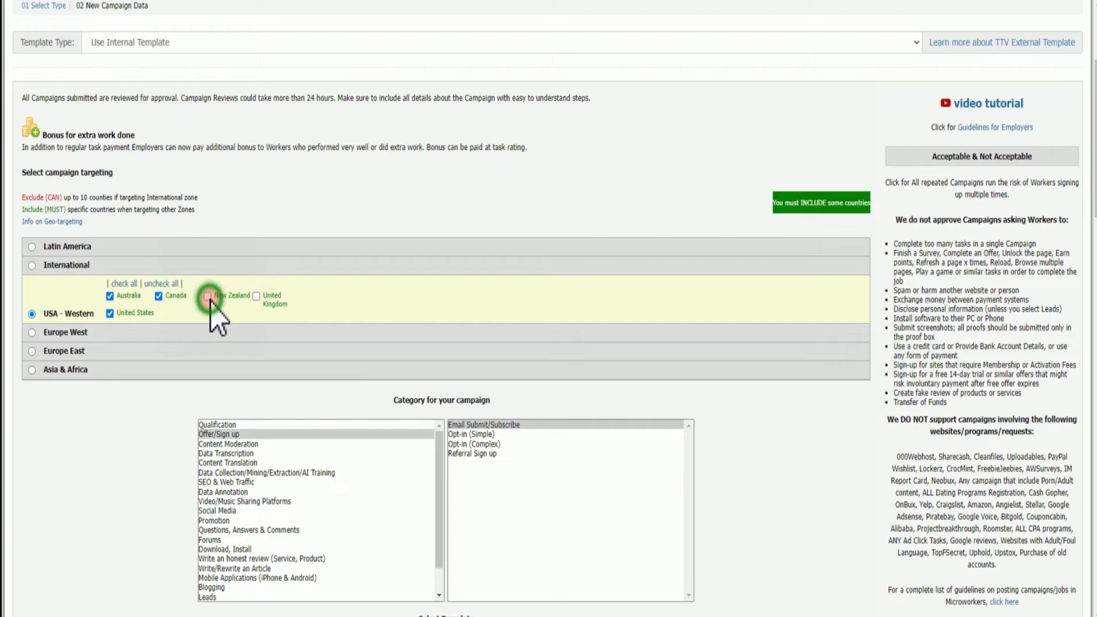
pyautogui.click(256, 296)
# Pick the Opt-in (Simple) subcategory and the Sign up task template
pyautogui.scroll(-1, 214, 377)
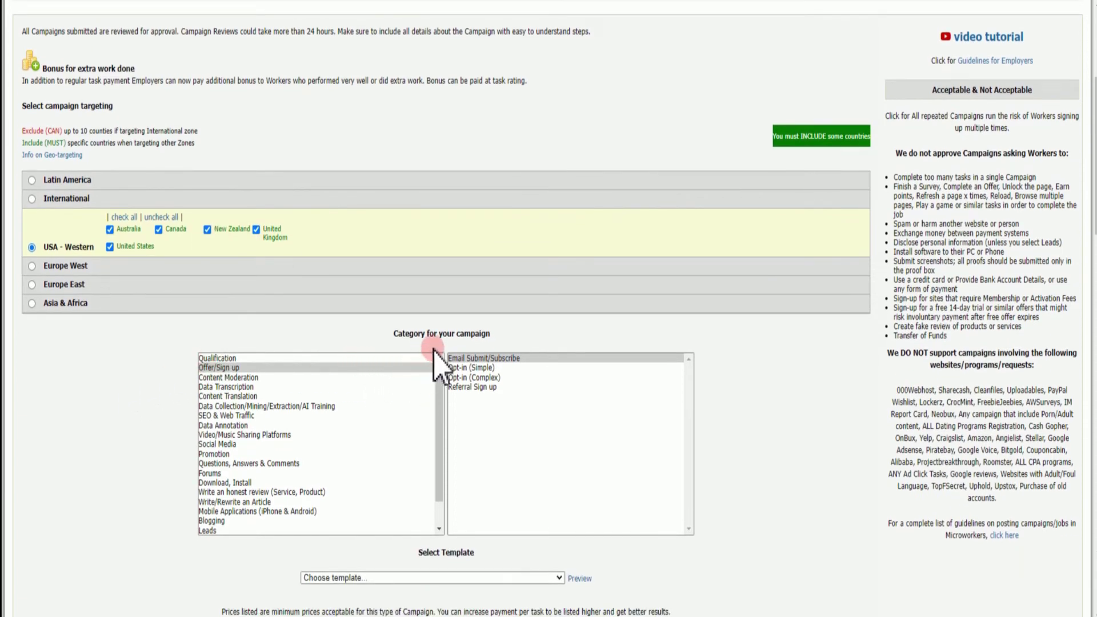
pyautogui.scroll(-1, 432, 357)
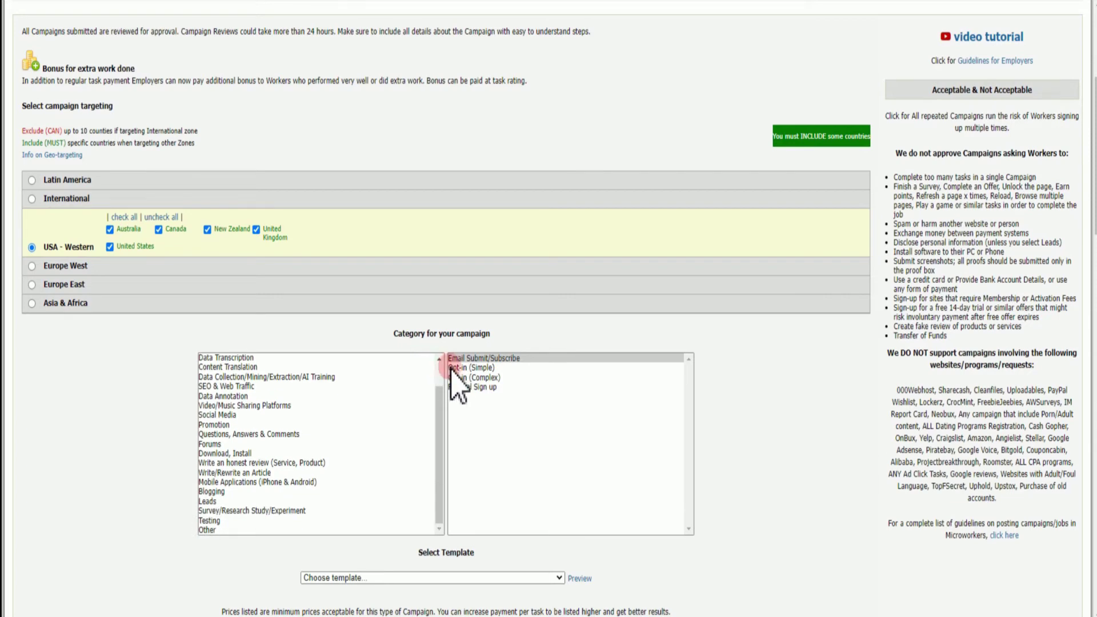
pyautogui.click(472, 367)
pyautogui.scroll(-2, 388, 448)
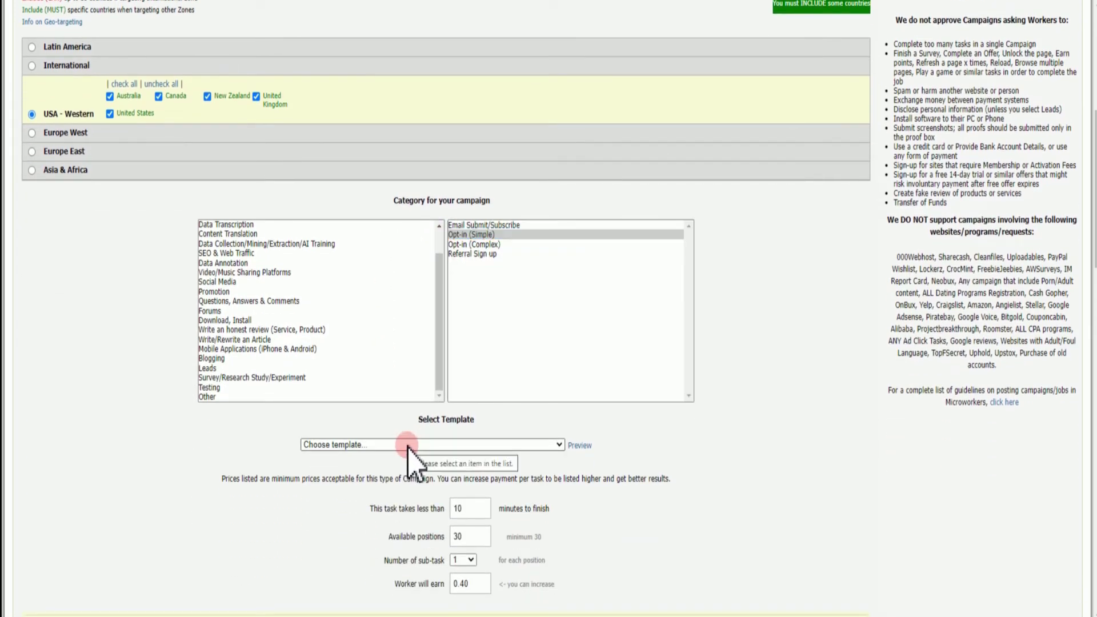
pyautogui.click(407, 446)
pyautogui.scroll(-15, 376, 335)
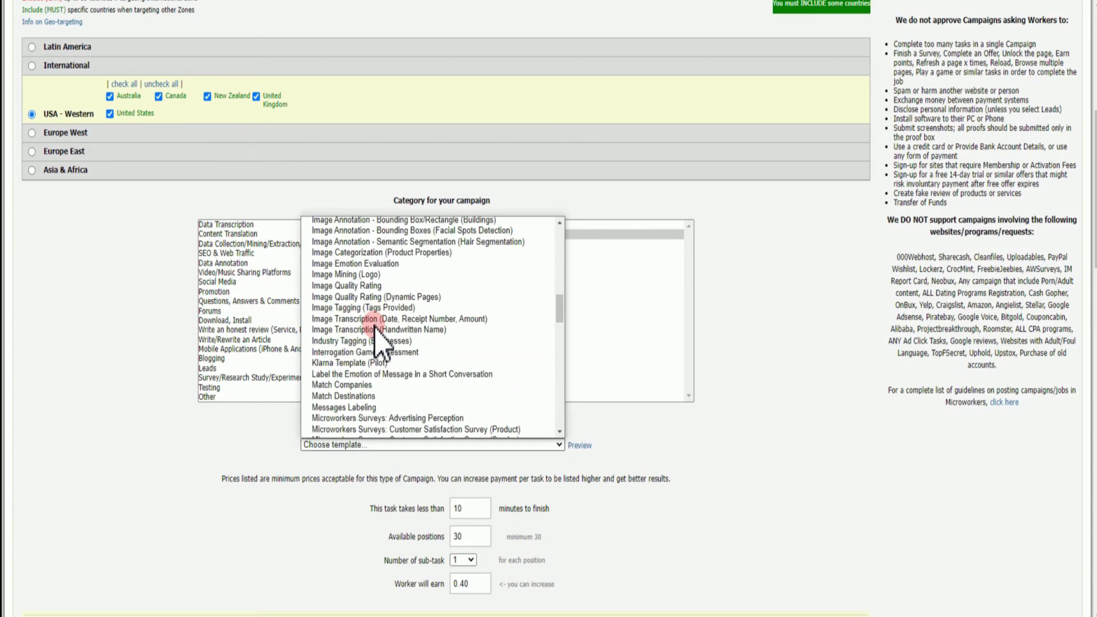
pyautogui.scroll(4, 376, 331)
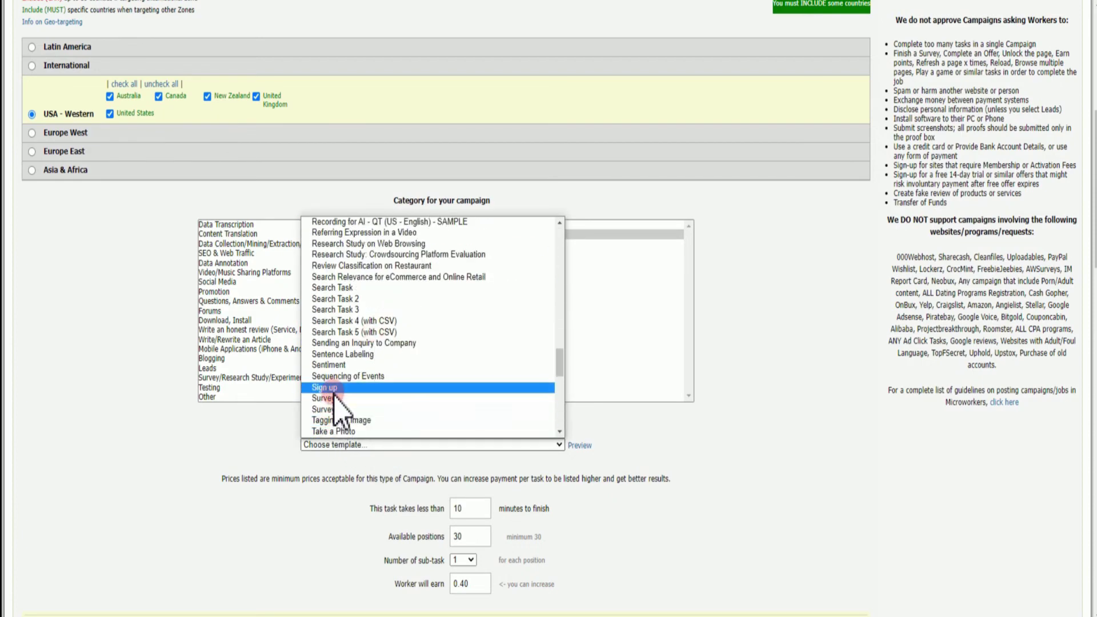
pyautogui.click(332, 385)
pyautogui.scroll(-3, 497, 471)
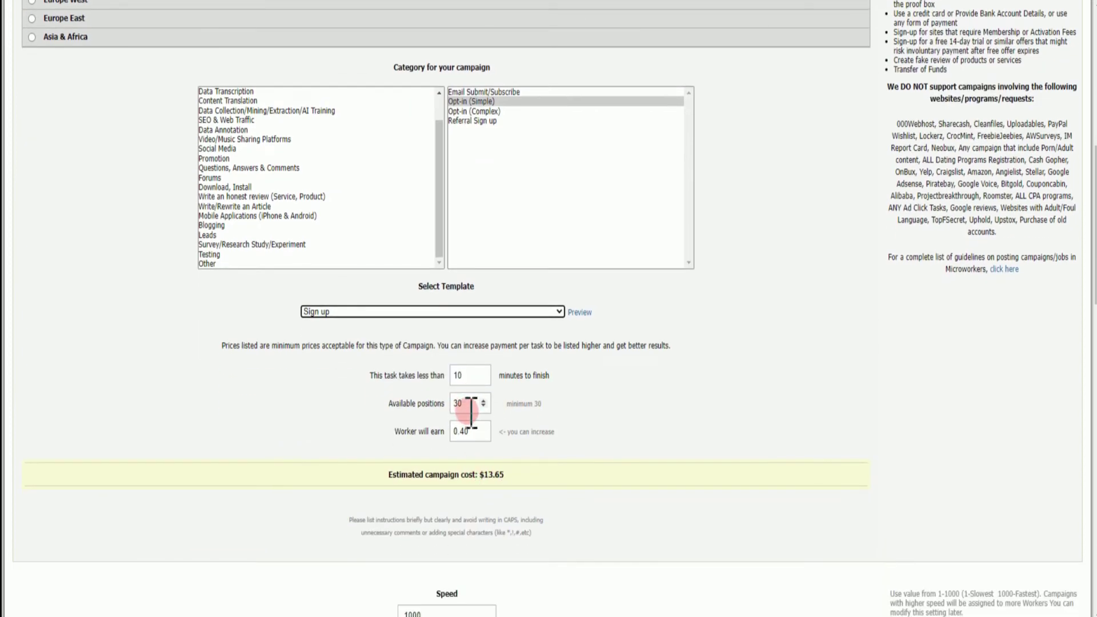
# Set Available positions to 500 and refresh the estimated cost
pyautogui.click(471, 409)
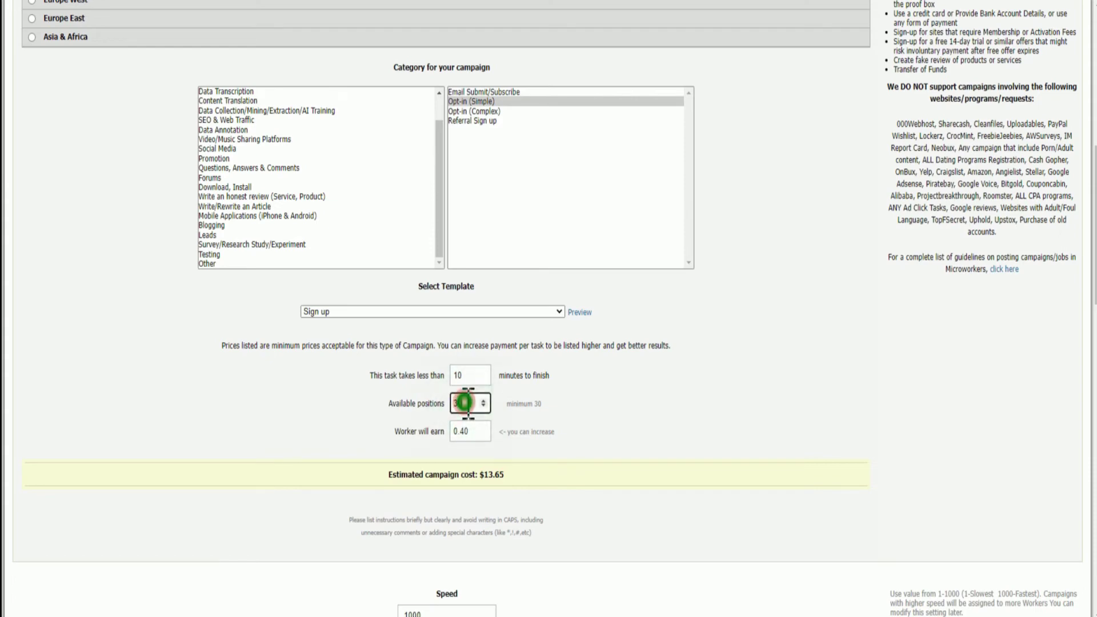
pyautogui.doubleClick(464, 403)
pyautogui.write('500')
pyautogui.click(520, 437)
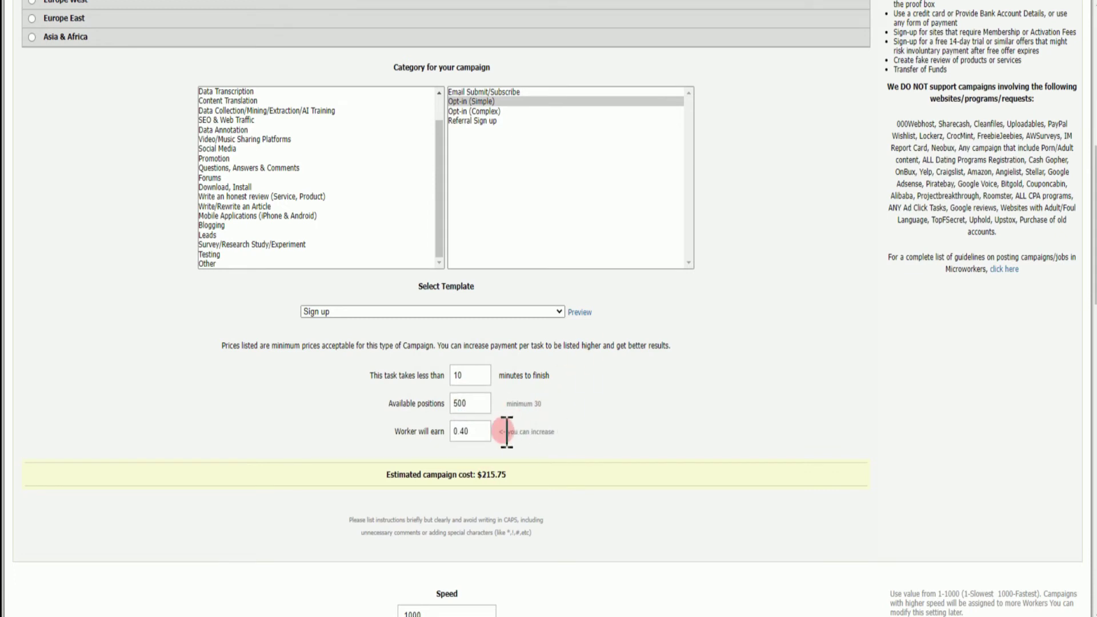
# Change the campaign speed from 1000 to 100
pyautogui.scroll(-5, 506, 433)
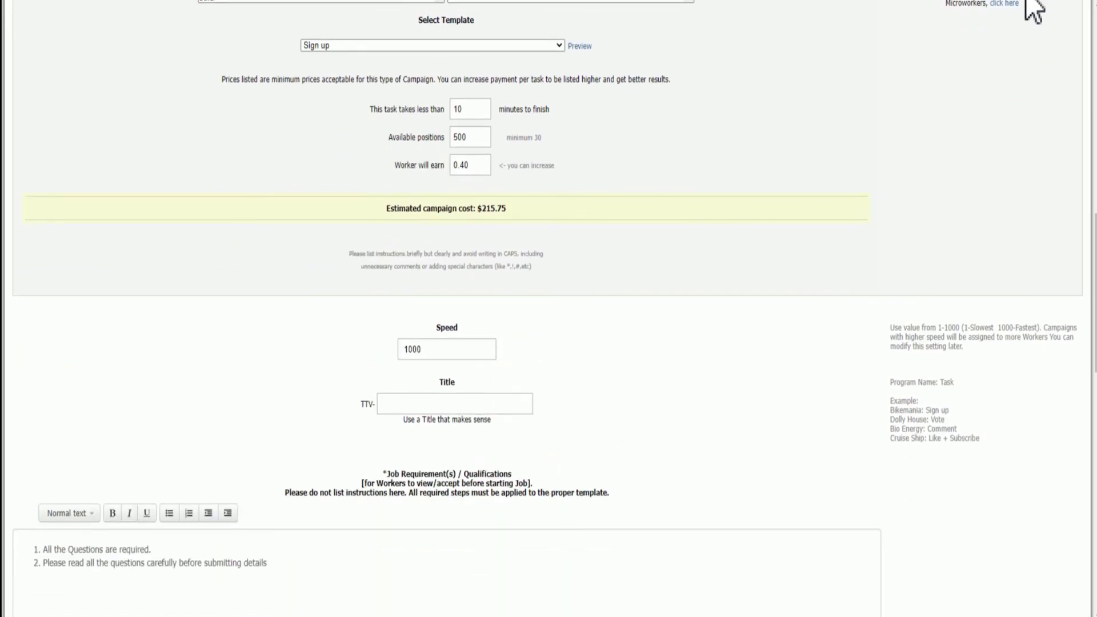
pyautogui.click(431, 349)
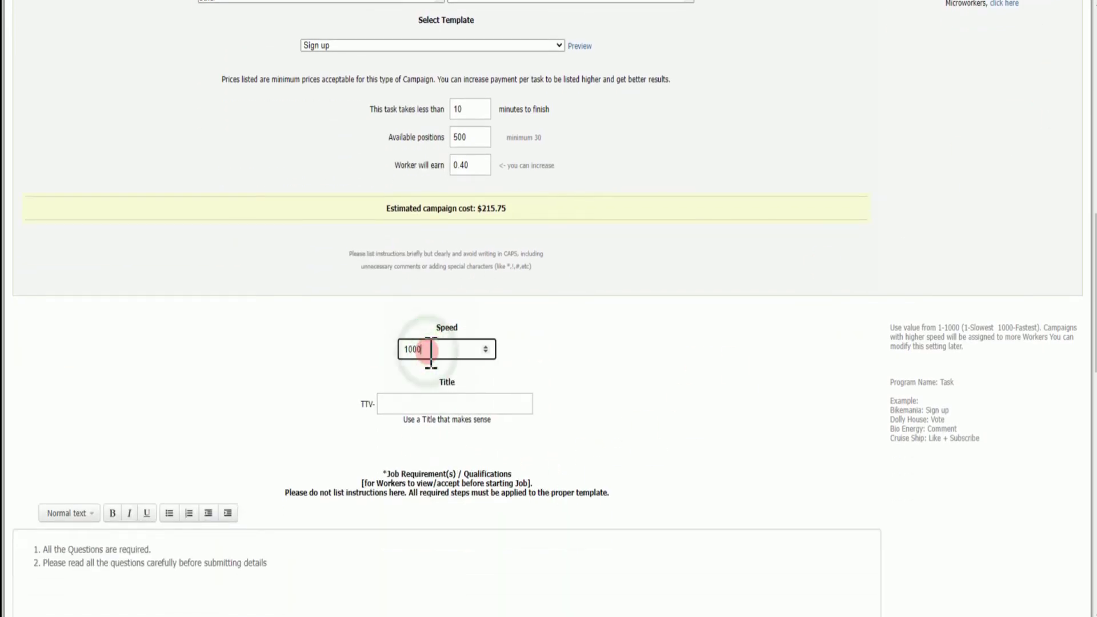
pyautogui.doubleClick(430, 350)
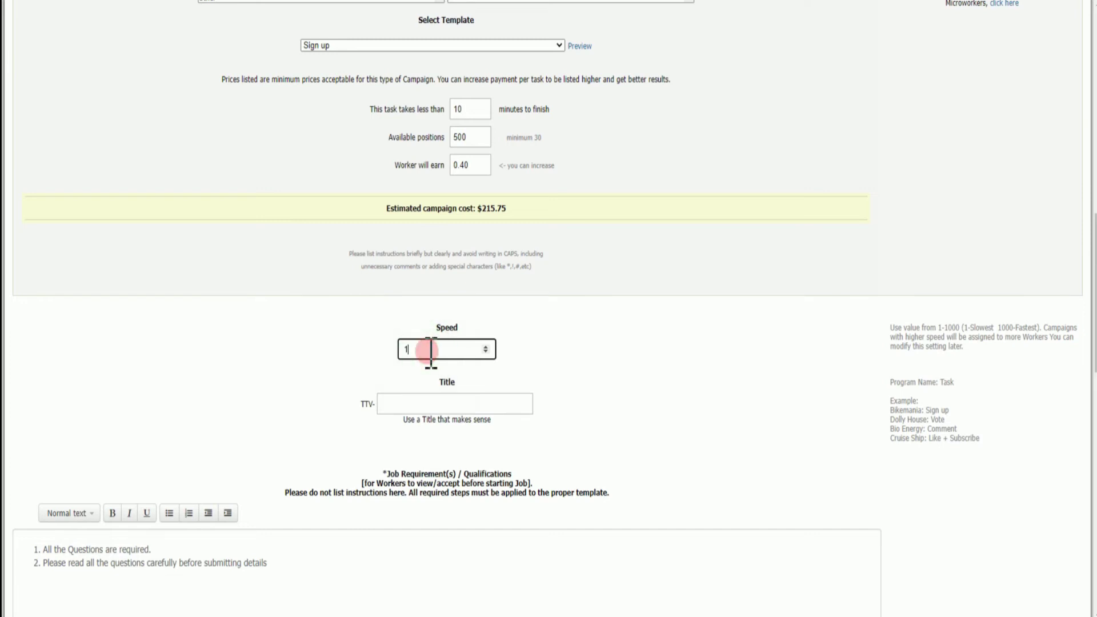
pyautogui.write('100')
pyautogui.press('Return')
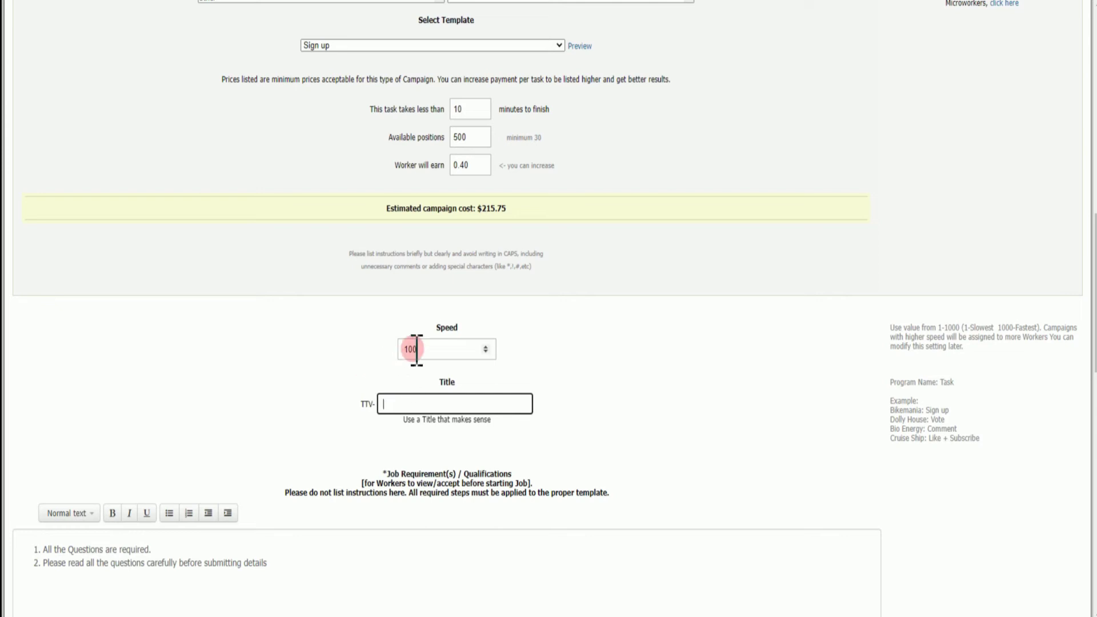
# Enter 'test' as the campaign title
pyautogui.click(403, 372)
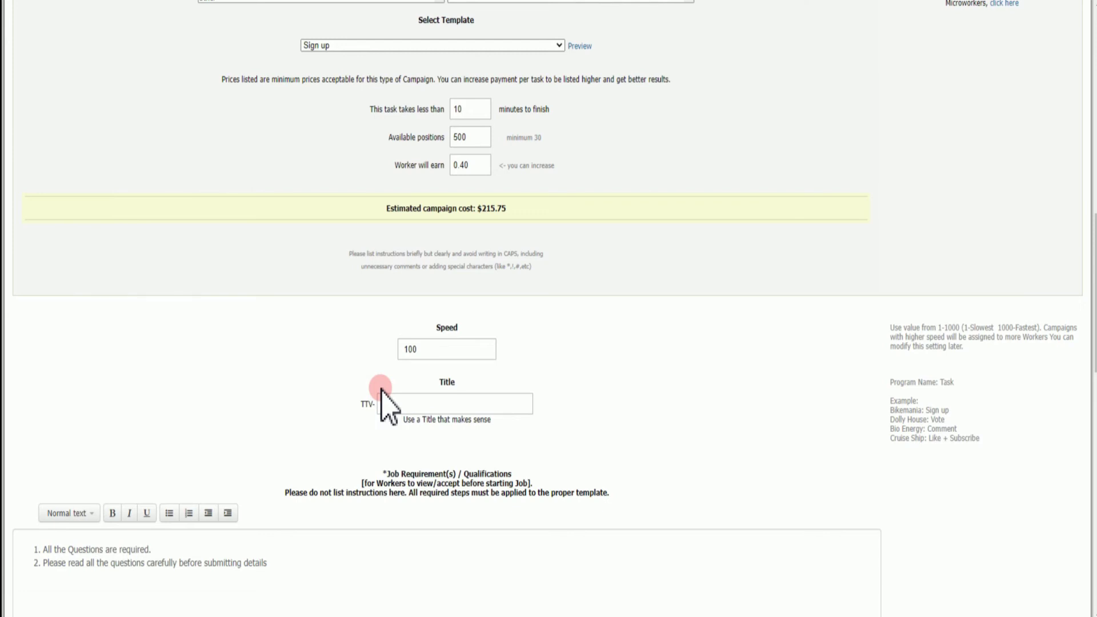
pyautogui.click(412, 404)
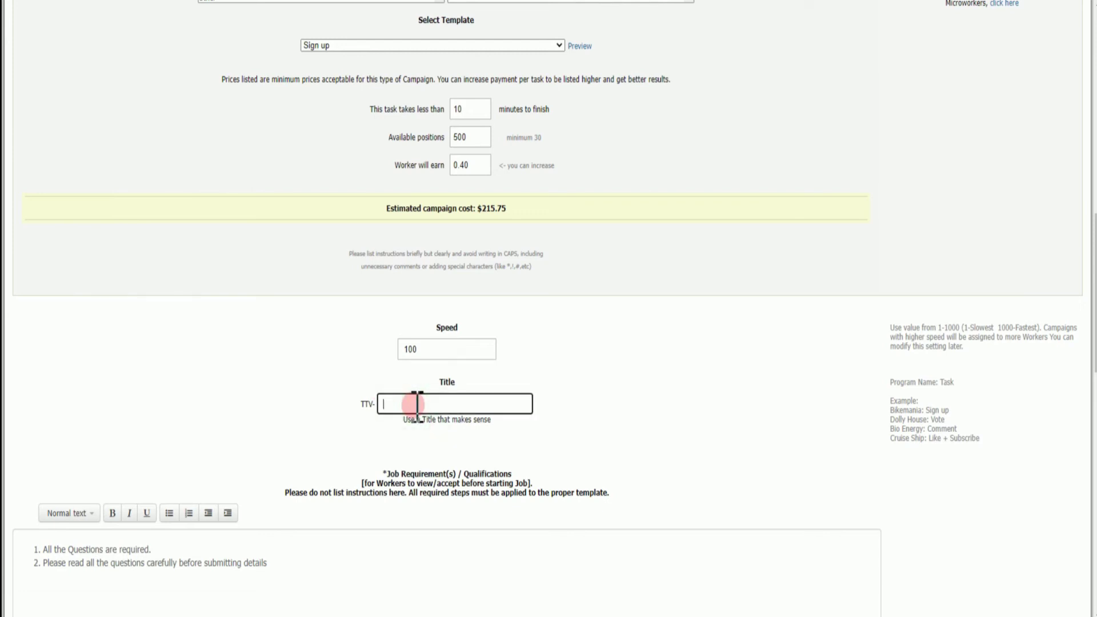
pyautogui.write('test')
# Start a new third line after the second job requirement
pyautogui.scroll(-5, 103, 379)
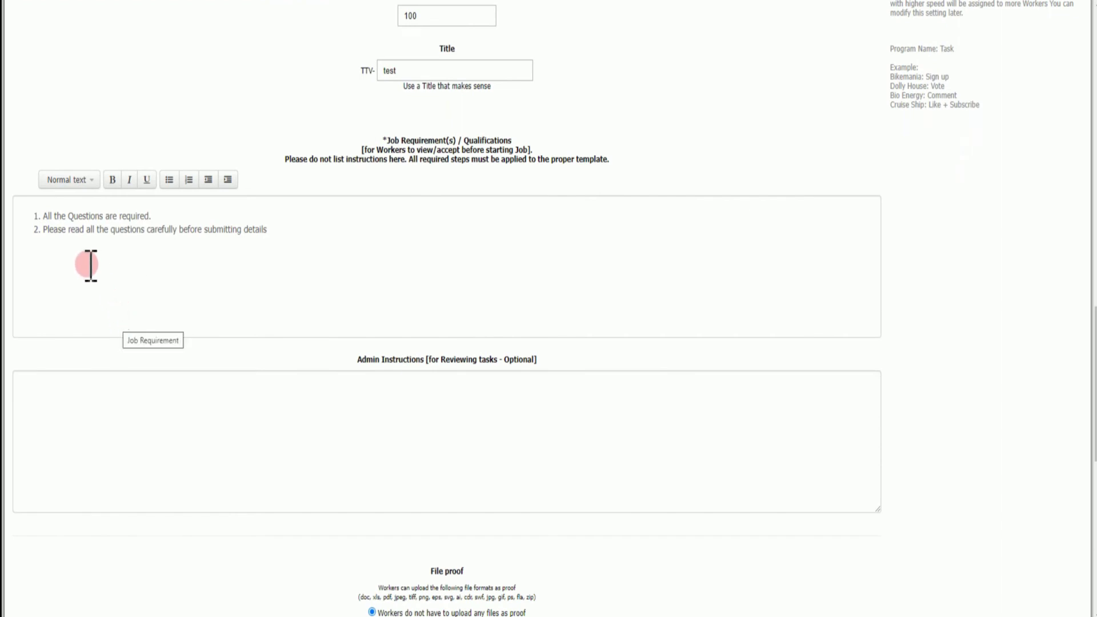
pyautogui.moveTo(46, 234); pyautogui.dragTo(53, 223)
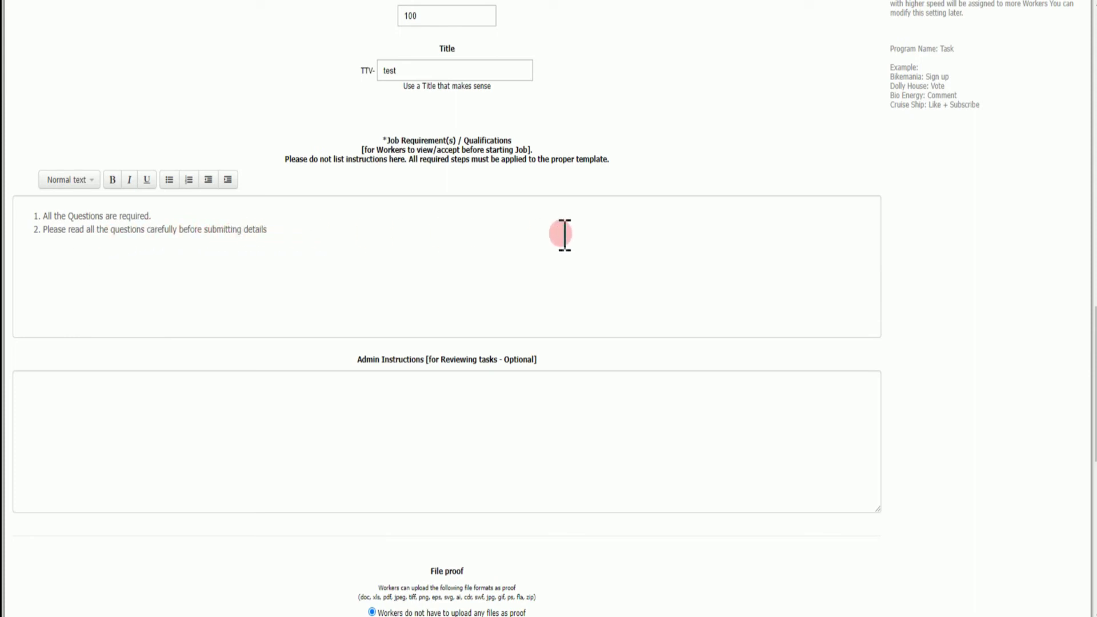
pyautogui.click(289, 227)
pyautogui.press('Return')
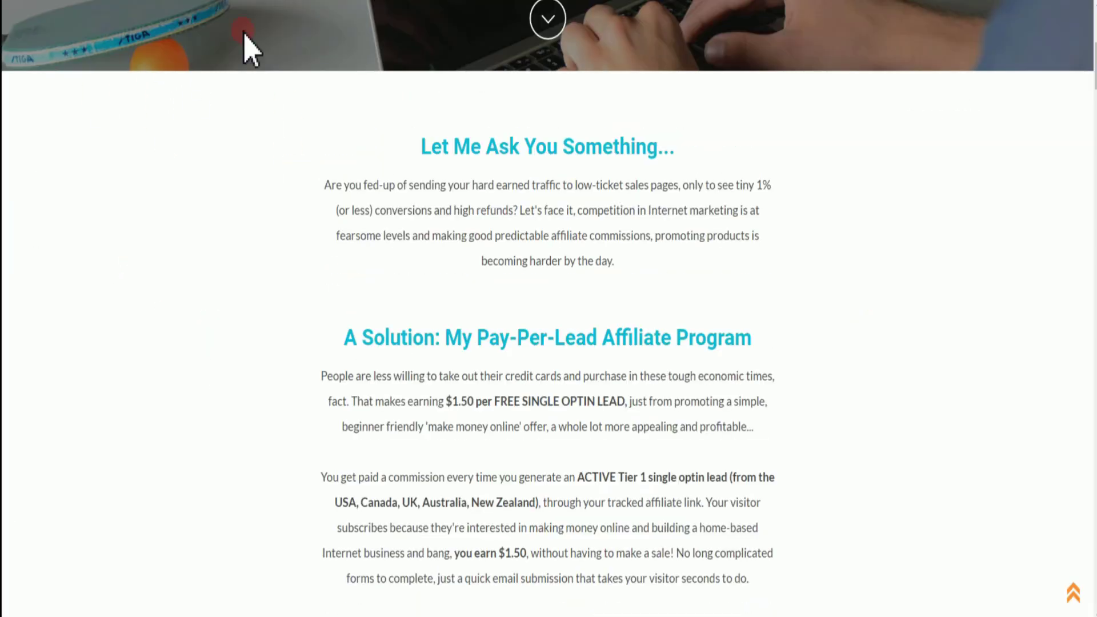
pyautogui.scroll(4, 400, 448)
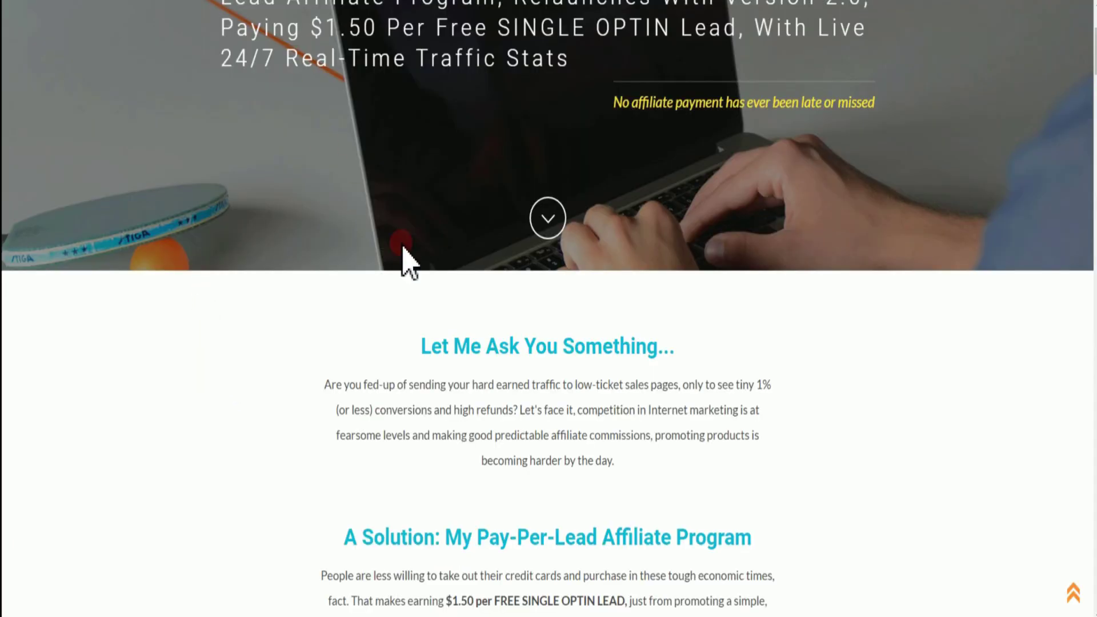
# Paste the bit.ly affiliate short link as job requirement 3
pyautogui.scroll(-5, 489, 569)
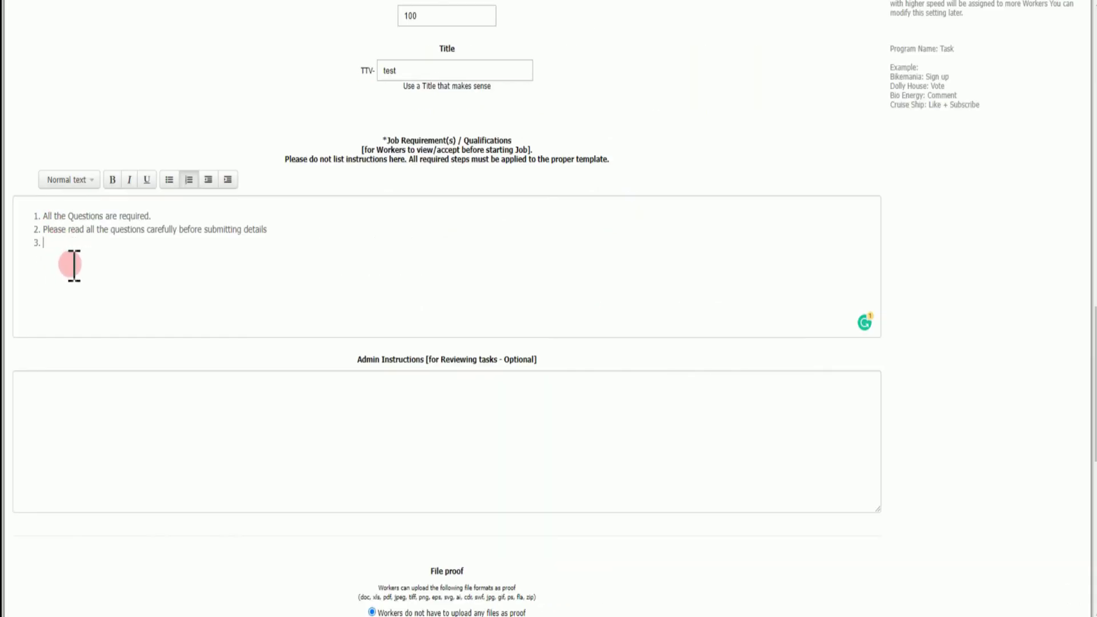
pyautogui.scroll(-6, 162, 355)
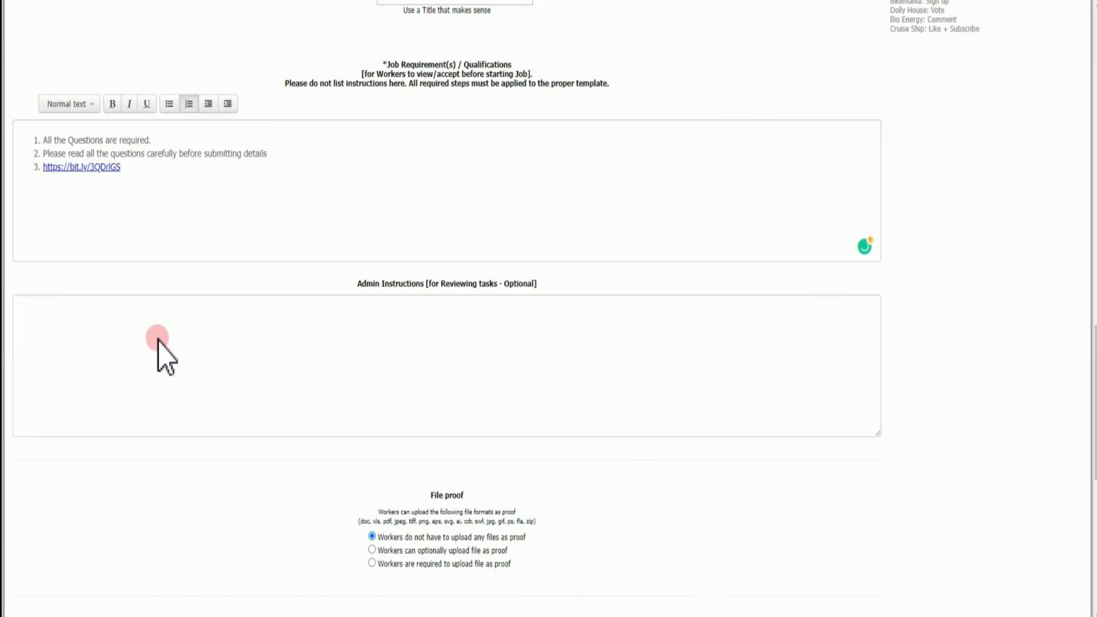
# Choose Employer Rate Only for rating and create the campaign
pyautogui.scroll(-2, 297, 426)
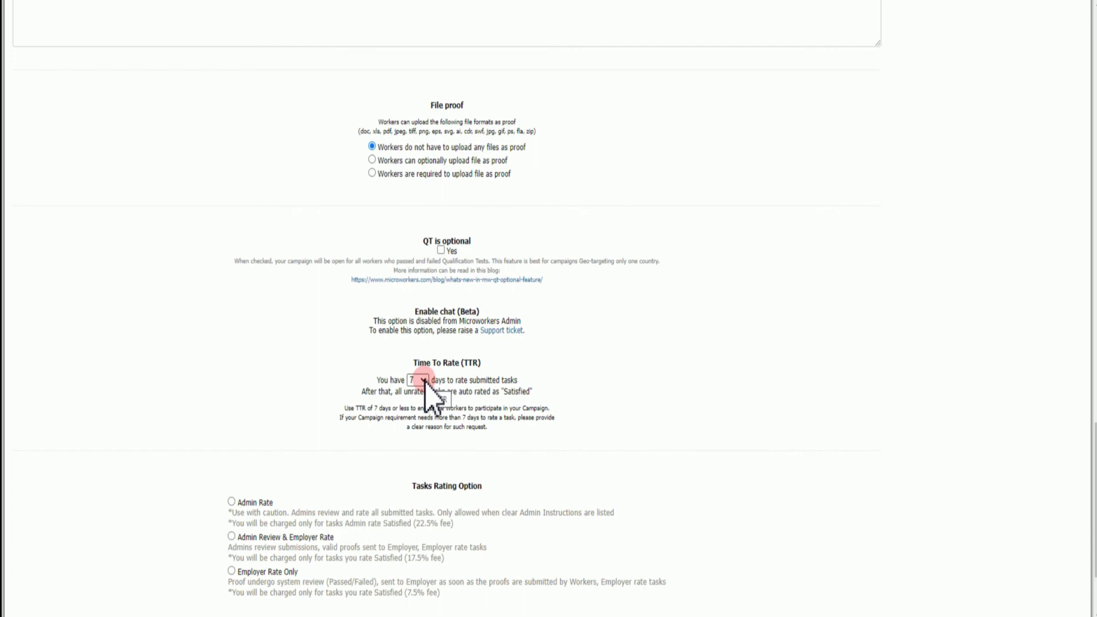
pyautogui.scroll(-3, 428, 391)
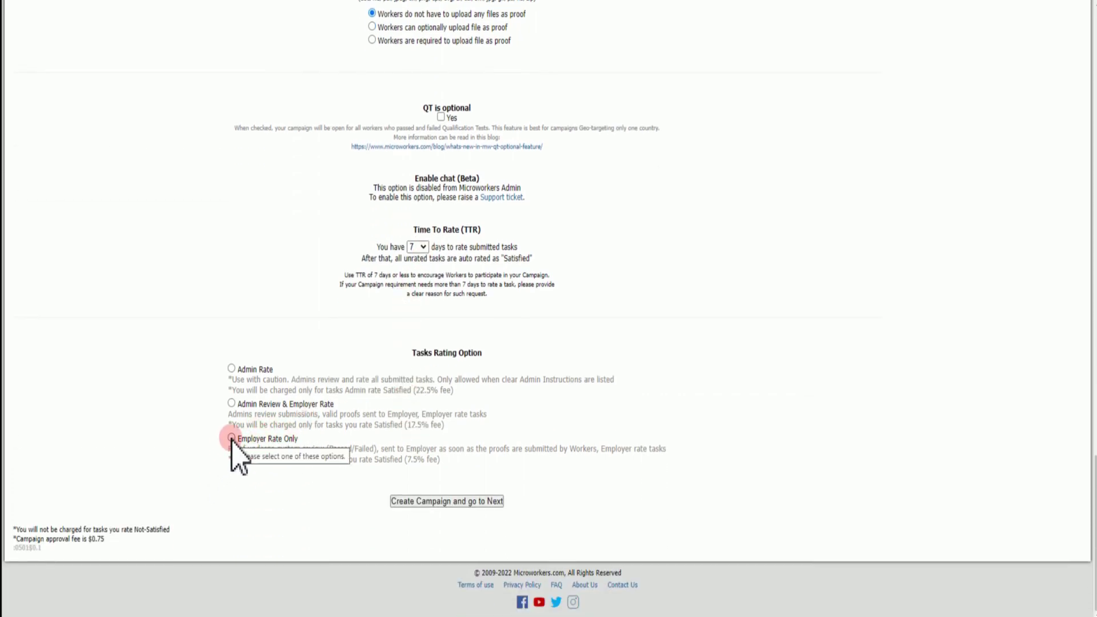
pyautogui.click(232, 438)
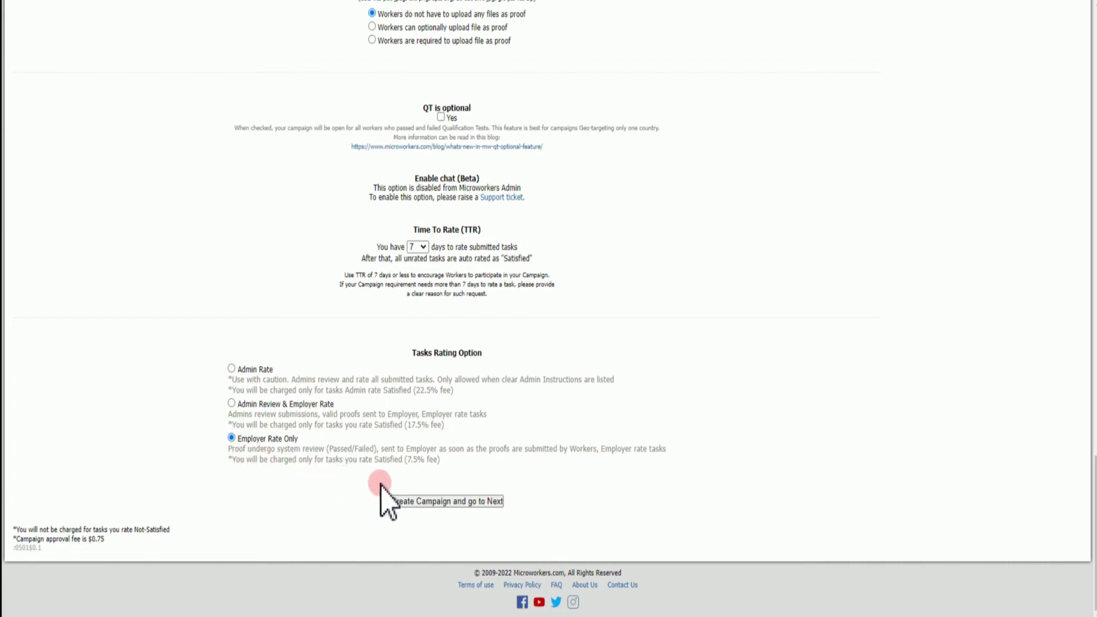
pyautogui.click(407, 502)
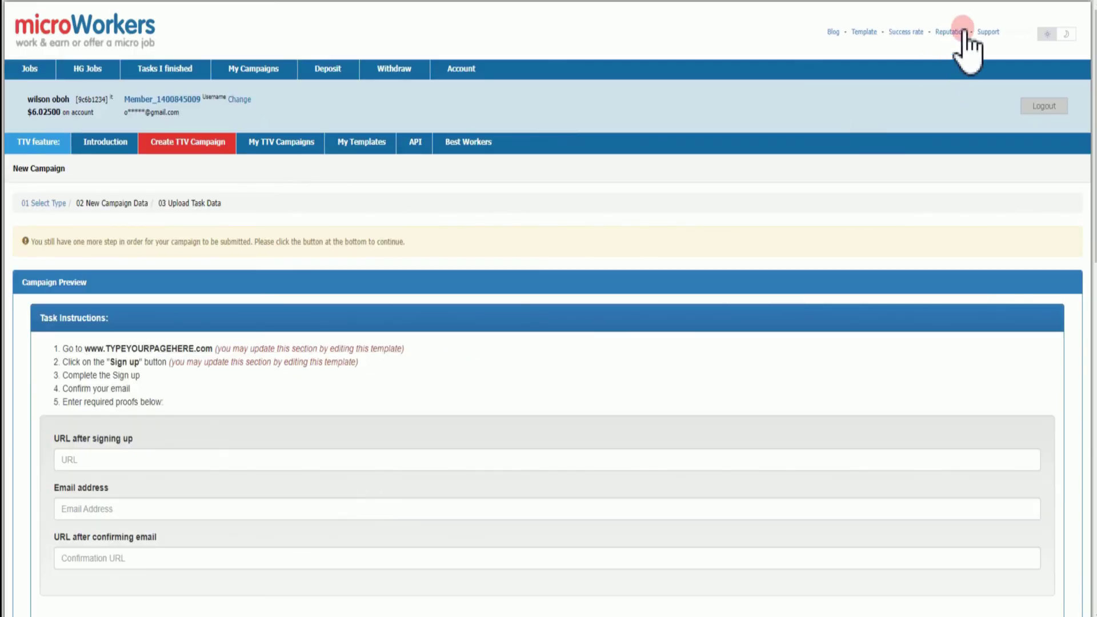
# Go to the Deposit funds page from the top navigation bar
pyautogui.scroll(-15, 524, 98)
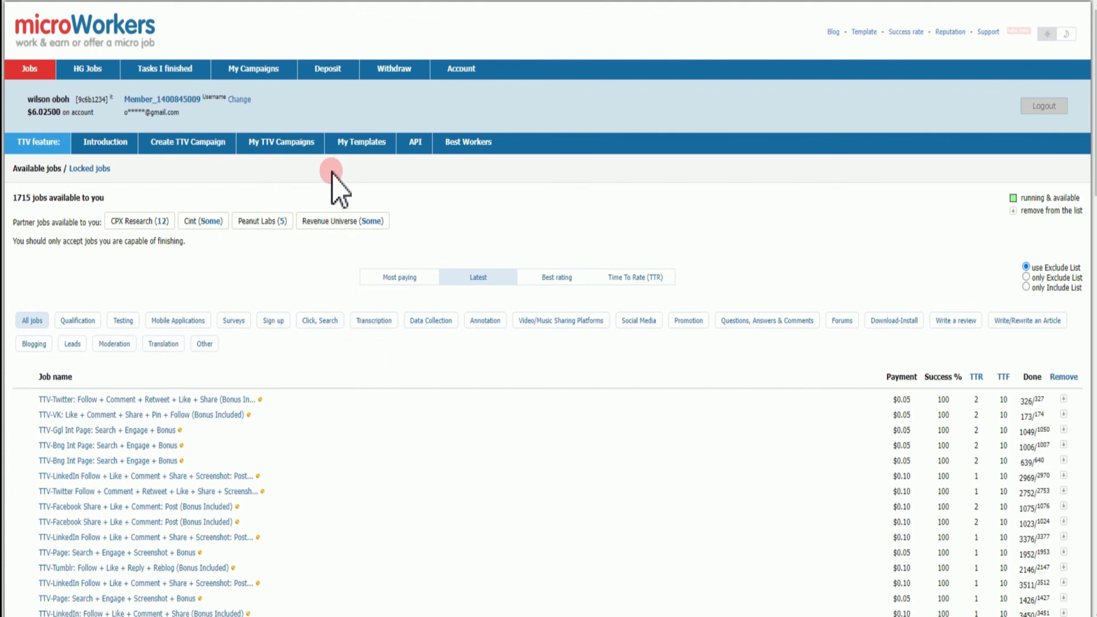
pyautogui.click(331, 69)
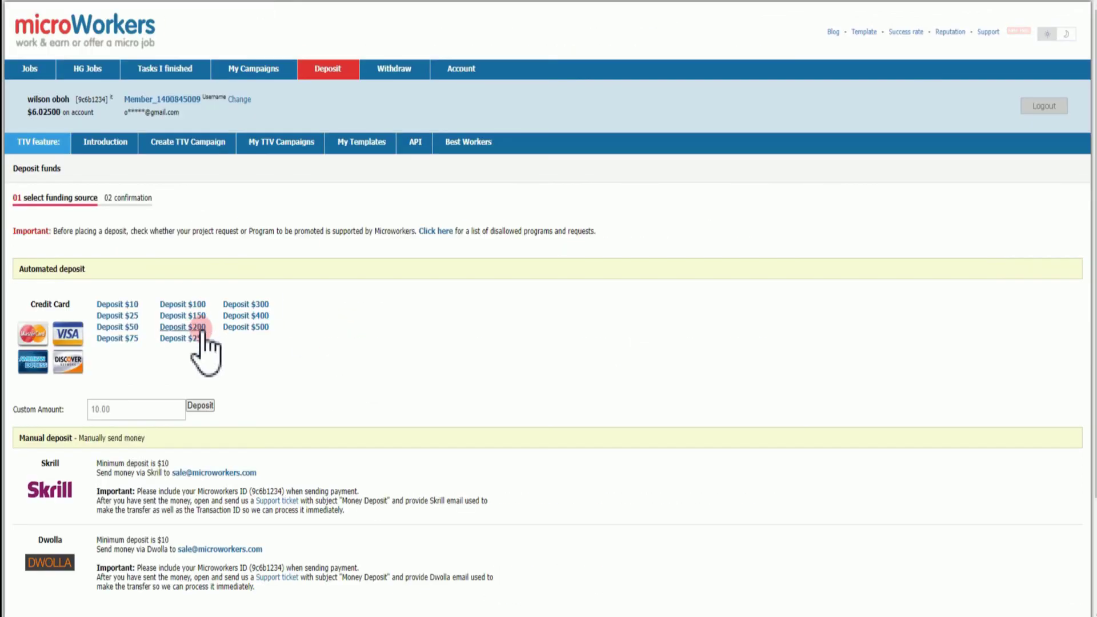
pyautogui.click(205, 331)
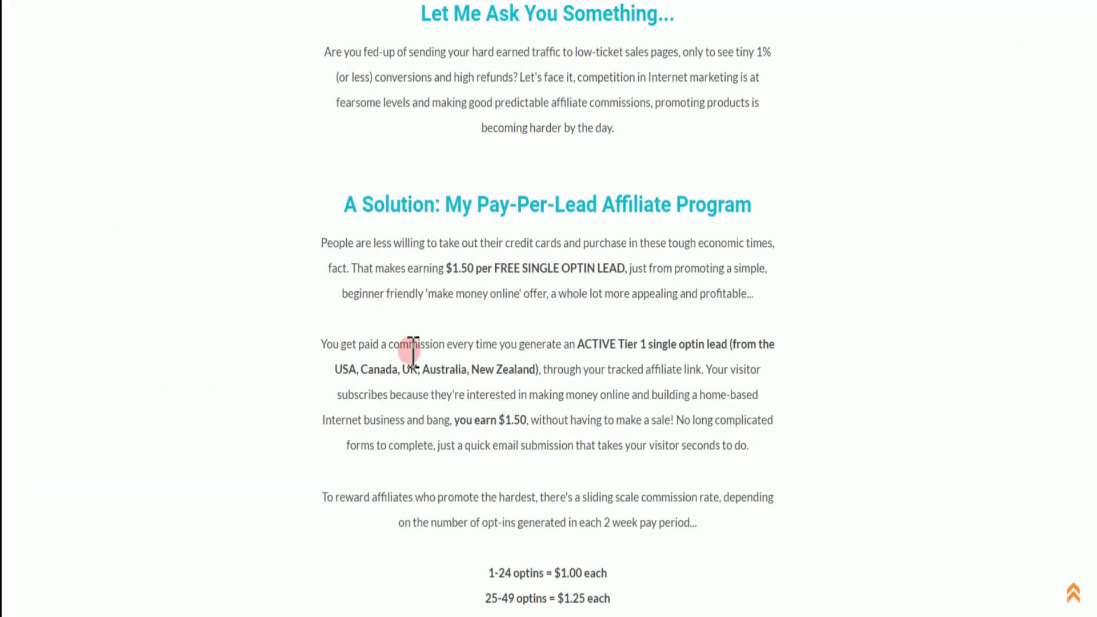